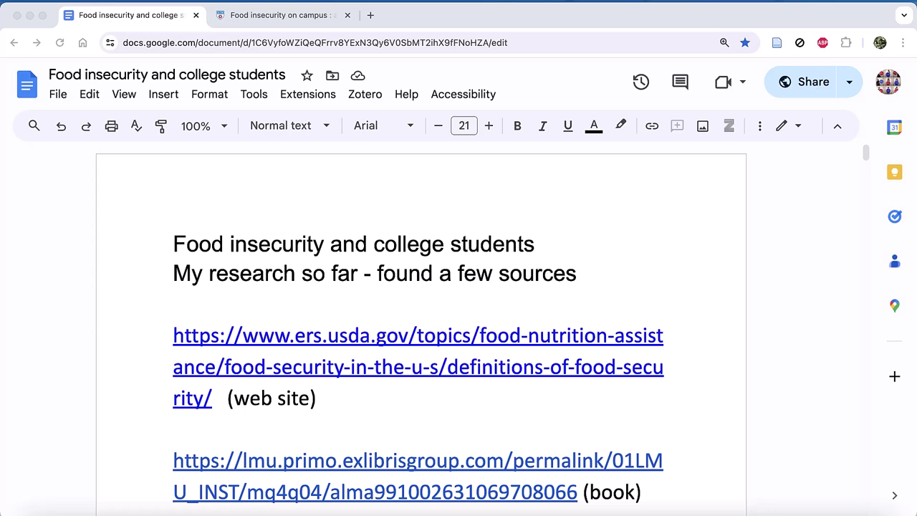
# Launch Zotero and create a new collection named 'Food and College' under My Library.
pyautogui.moveTo(398, 506)
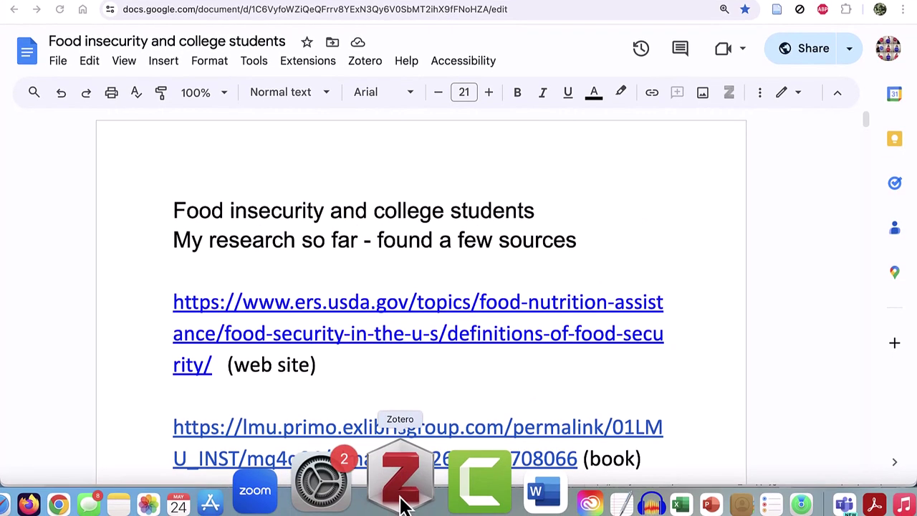
pyautogui.click(402, 503)
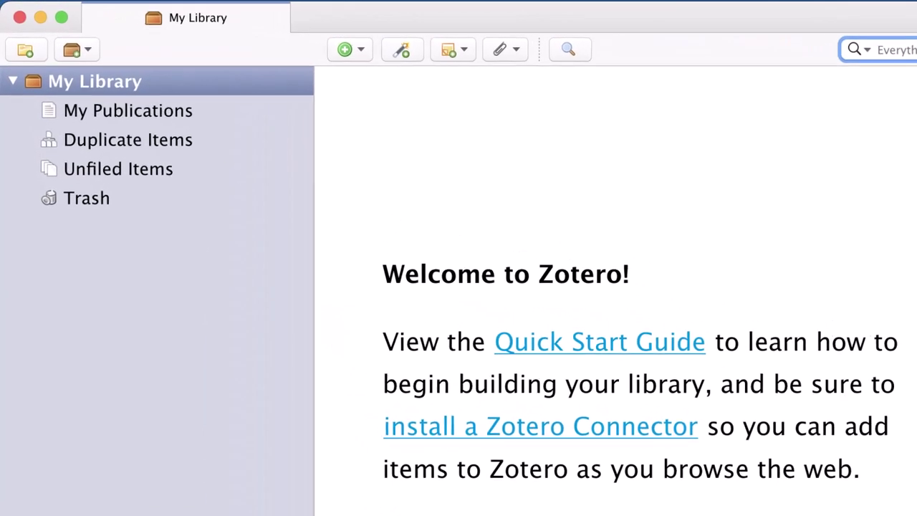
pyautogui.click(36, 58)
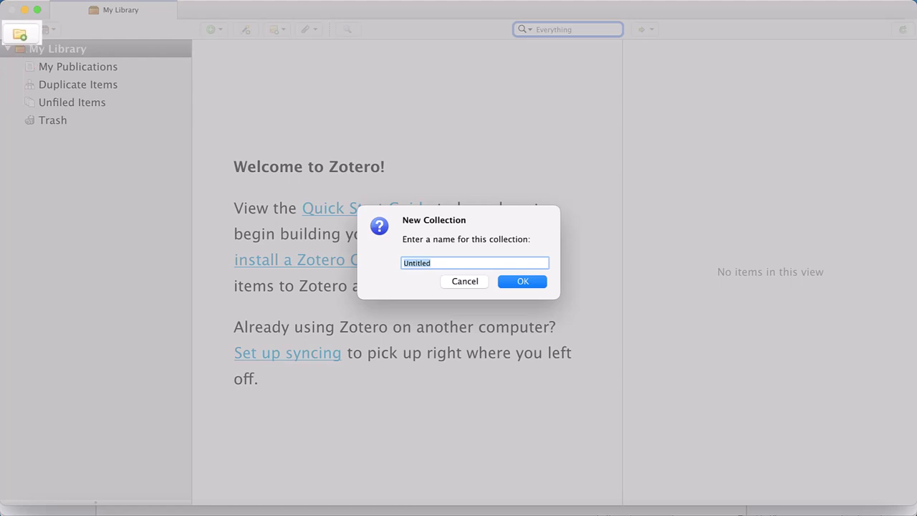
pyautogui.write('Food ')
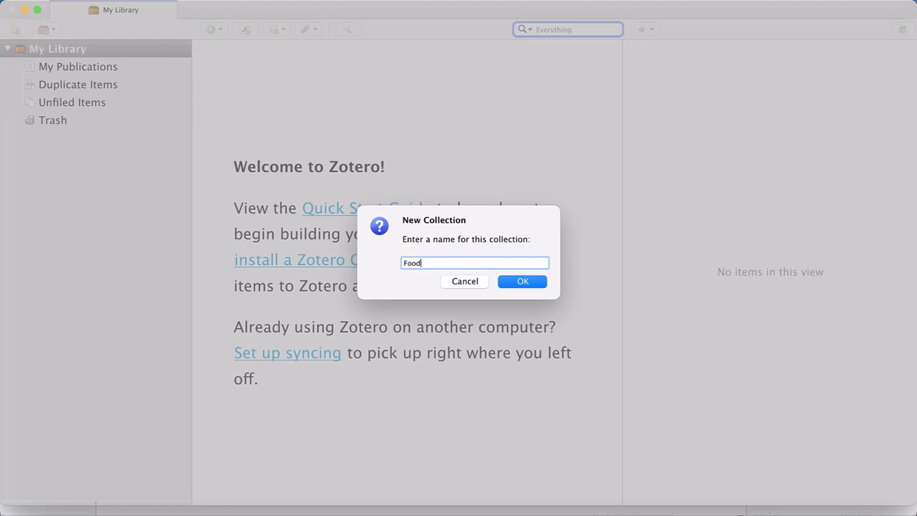
pyautogui.write('and College')
pyautogui.click(511, 283)
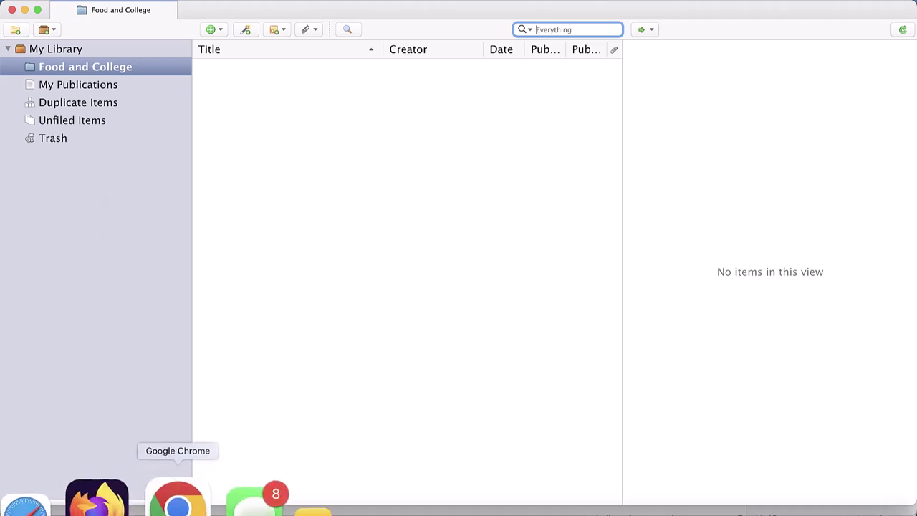
# Open the USDA ERS food security definitions link from the doc and save it to Food and College.
pyautogui.click(176, 503)
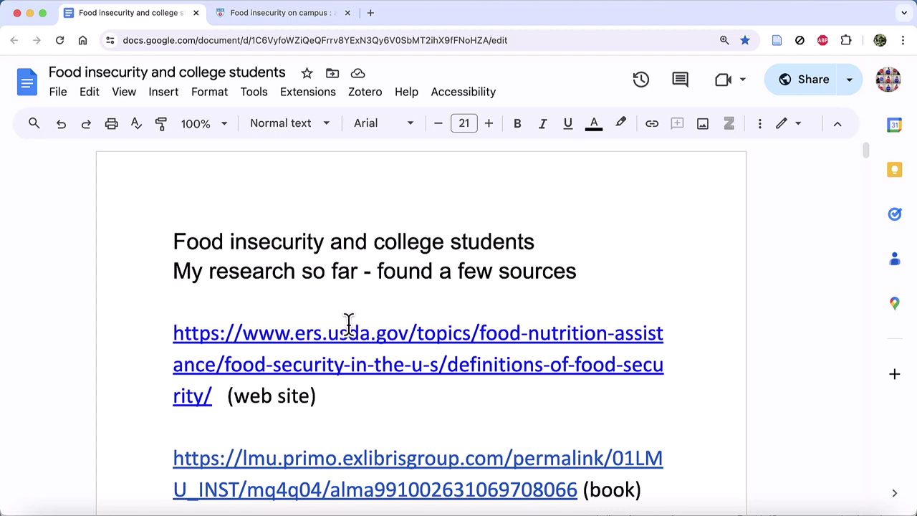
pyautogui.click(306, 334)
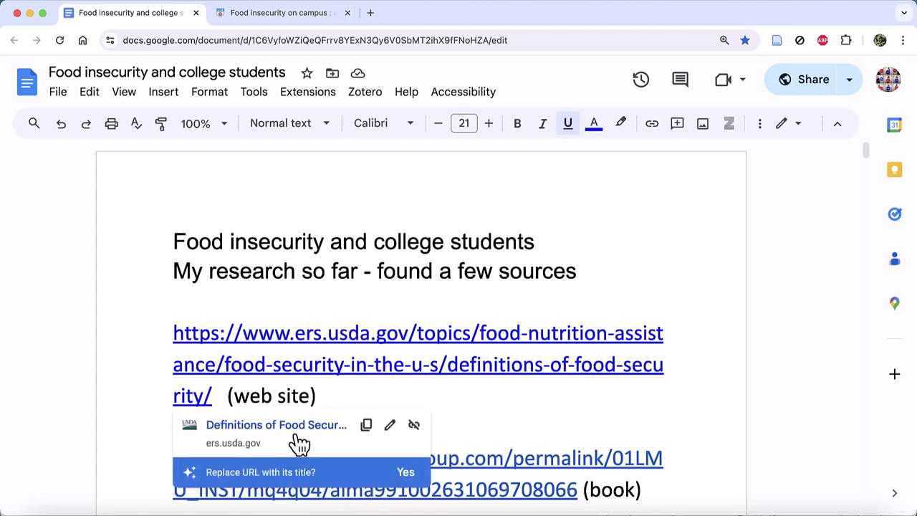
pyautogui.click(300, 434)
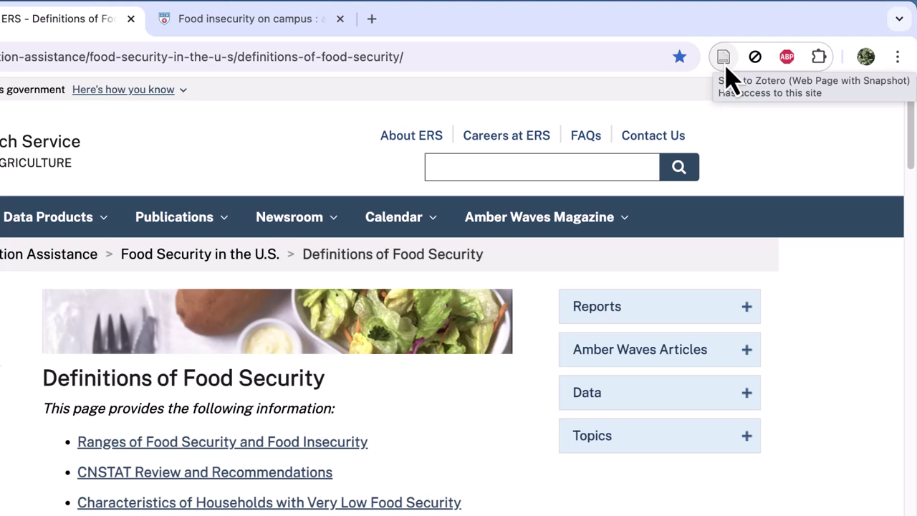
pyautogui.click(725, 67)
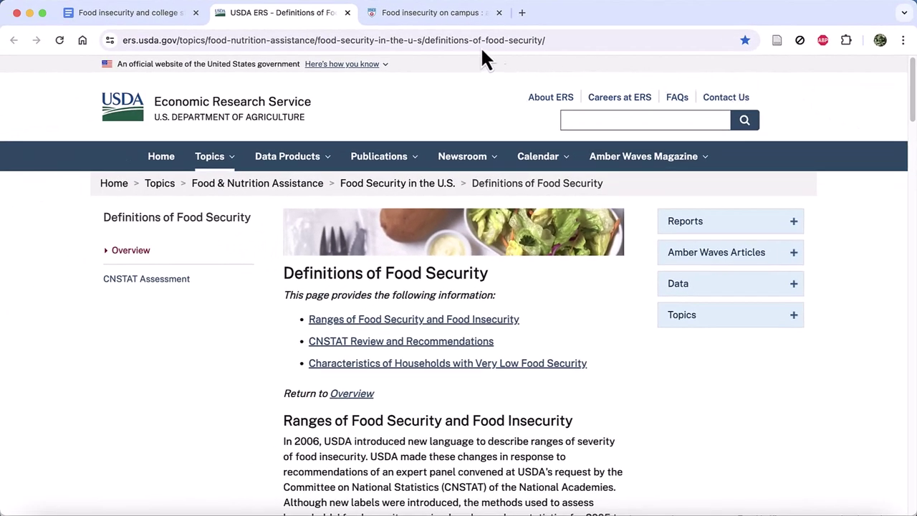
# Save the Food insecurity on campus catalog book from the doc's link to Zotero.
pyautogui.click(126, 13)
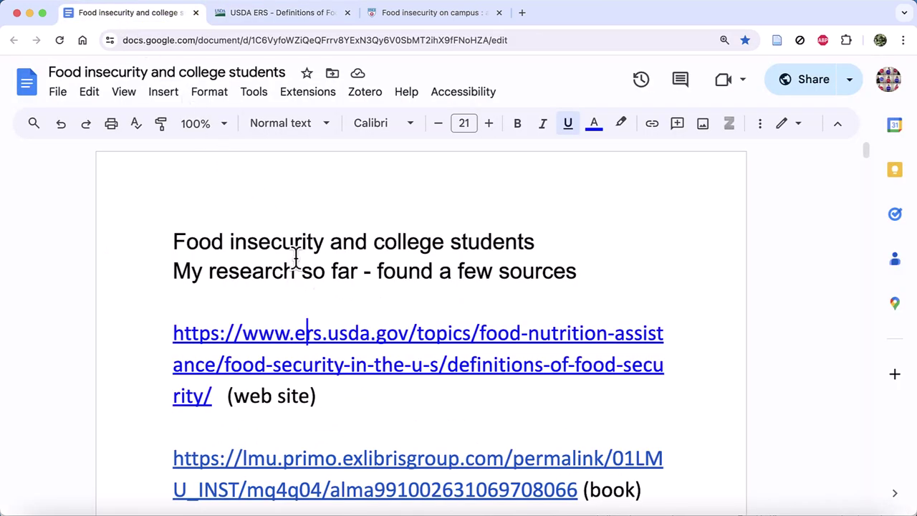
pyautogui.scroll(-1, 342, 328)
pyautogui.scroll(-2, 342, 333)
pyautogui.click(342, 331)
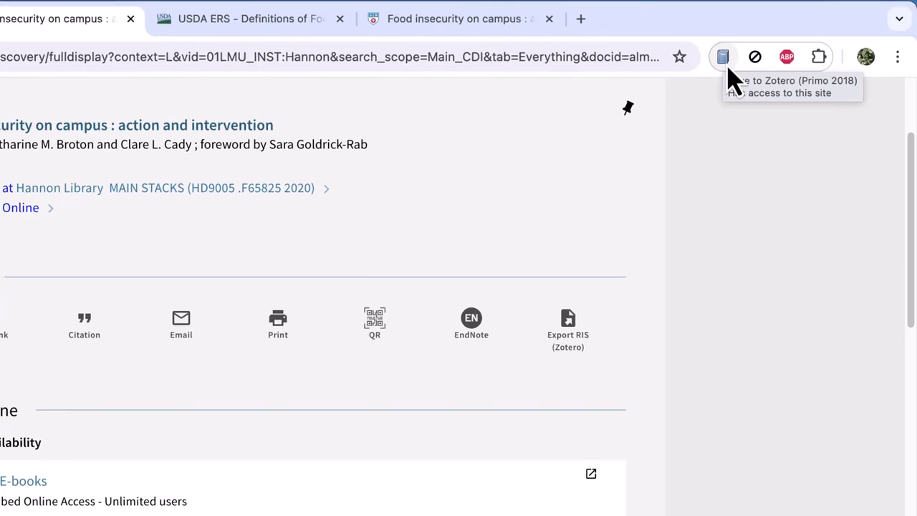
pyautogui.click(725, 61)
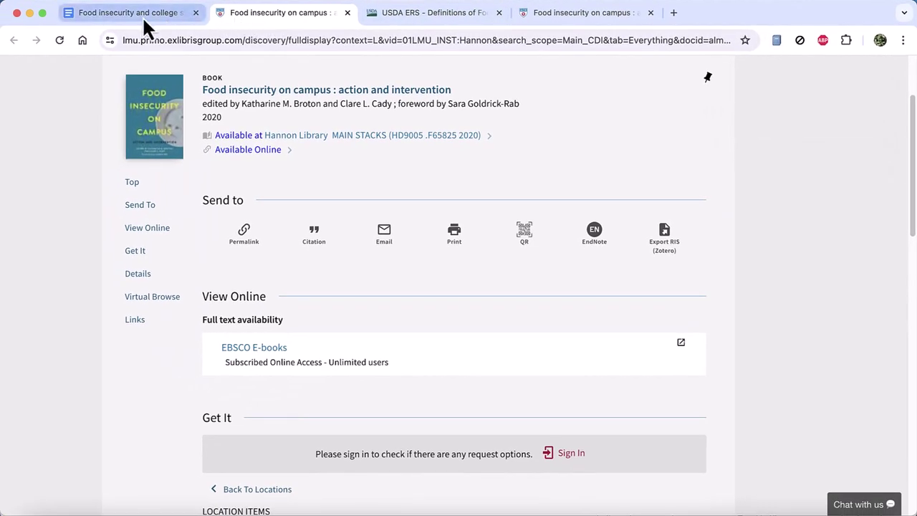
# Open the ProQuest prevalence article via the library proxy and save it with its PDF to Food and College.
pyautogui.click(143, 17)
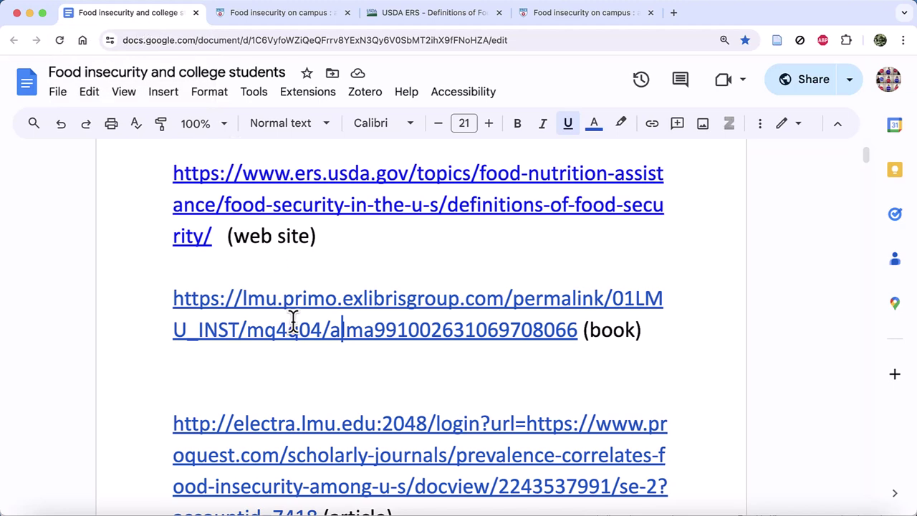
pyautogui.scroll(-3, 294, 319)
pyautogui.click(288, 279)
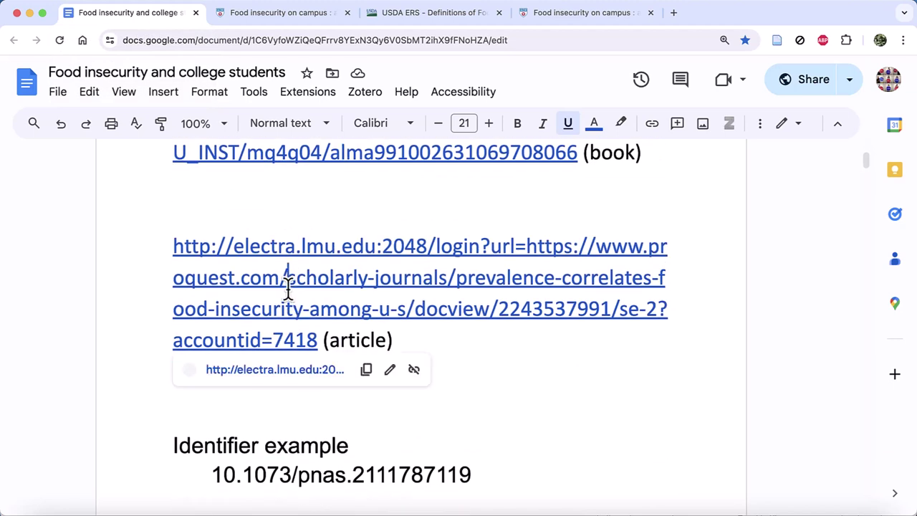
pyautogui.click(294, 377)
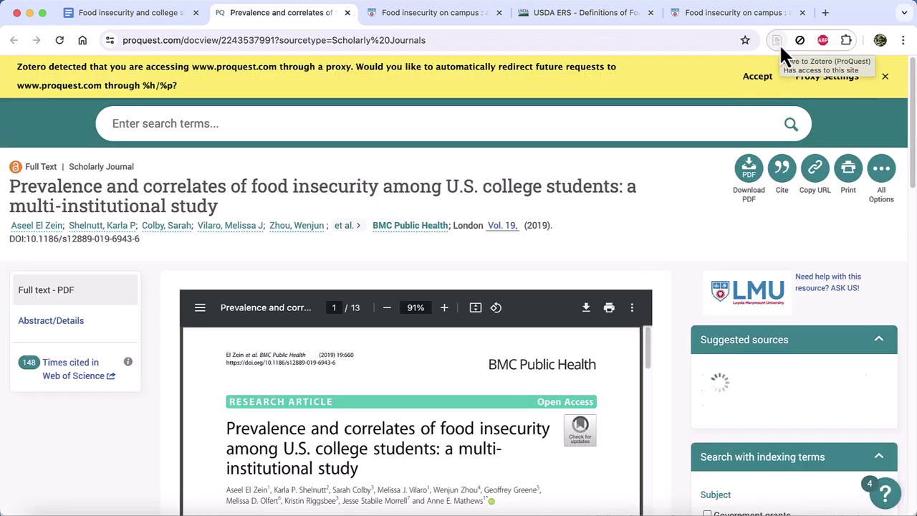
pyautogui.click(756, 79)
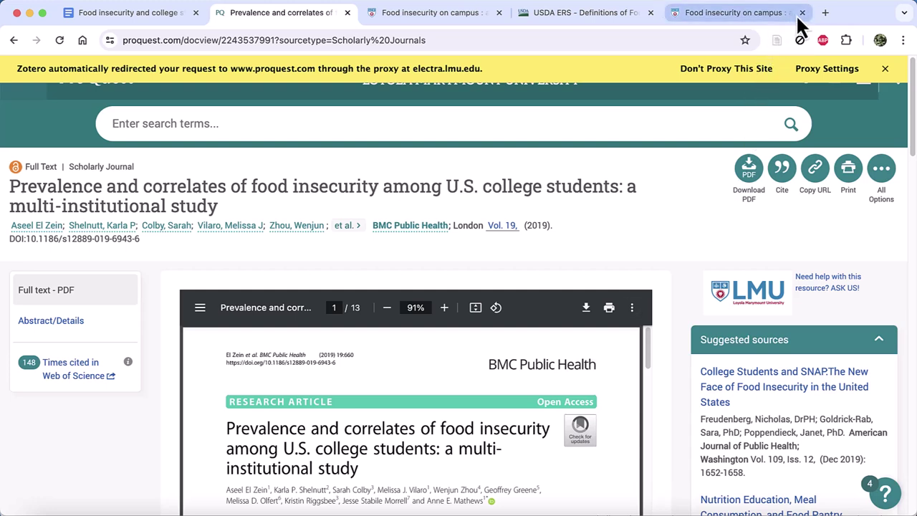
pyautogui.click(780, 41)
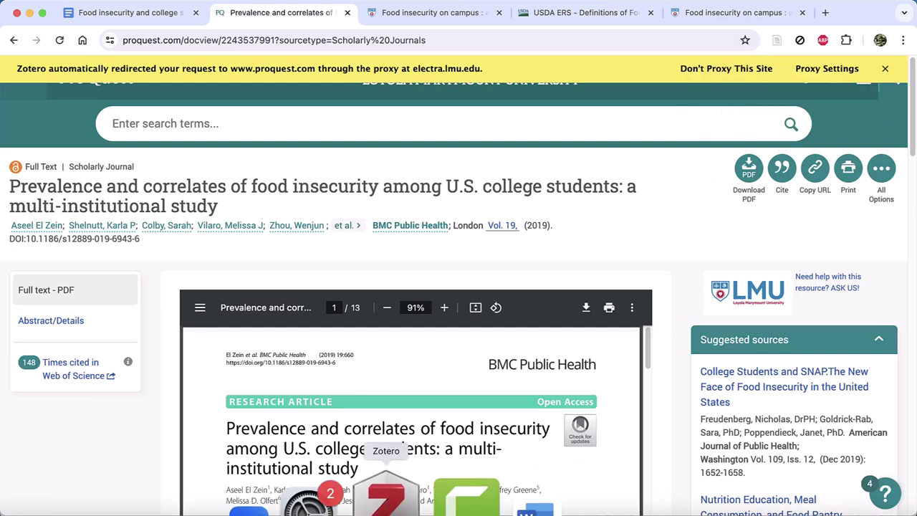
# In Zotero, review the details of the campus book, the USDA page and the Prevalence and correlates article.
pyautogui.click(386, 502)
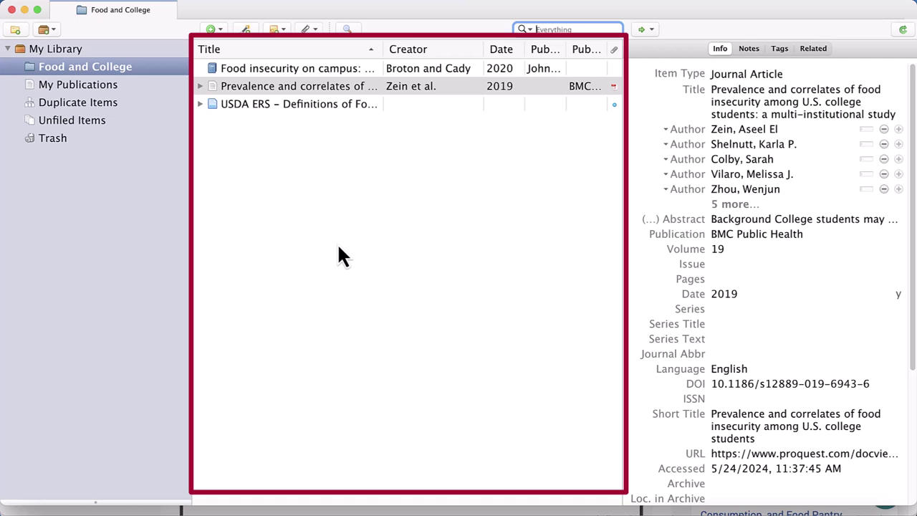
pyautogui.click(322, 71)
pyautogui.click(324, 108)
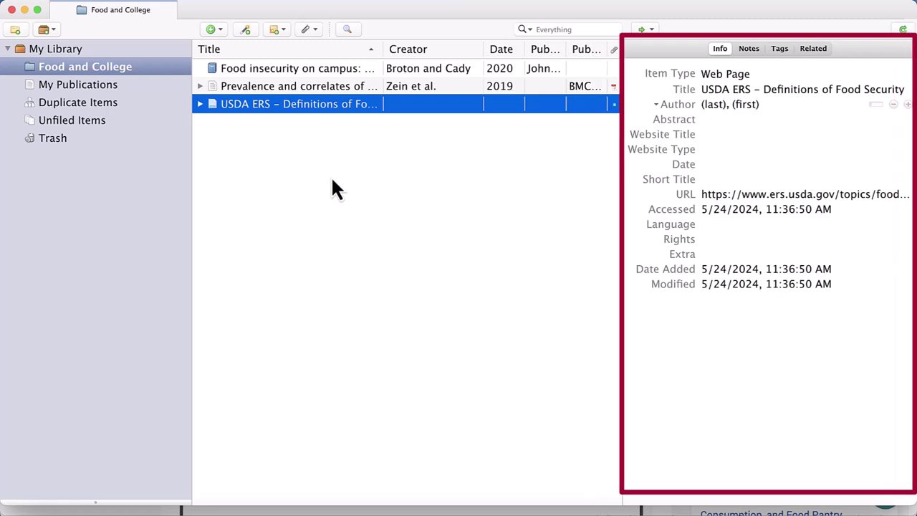
pyautogui.click(342, 89)
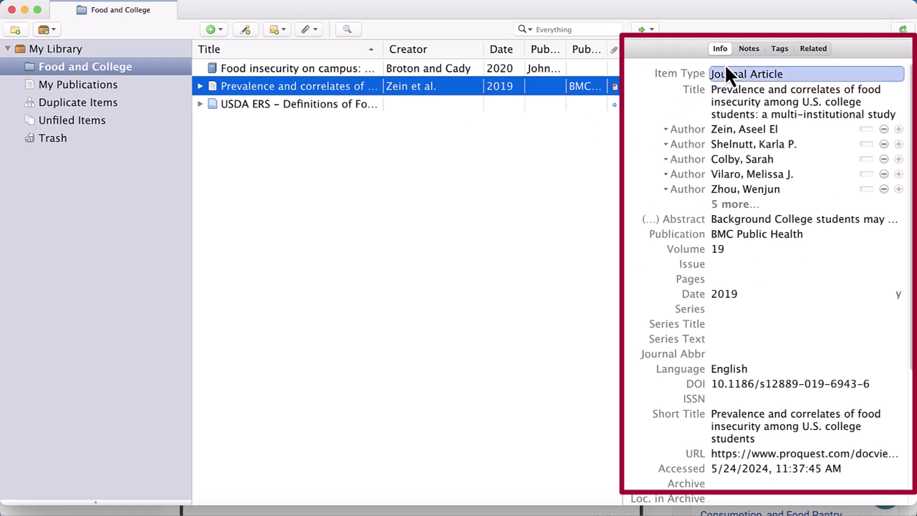
pyautogui.click(363, 72)
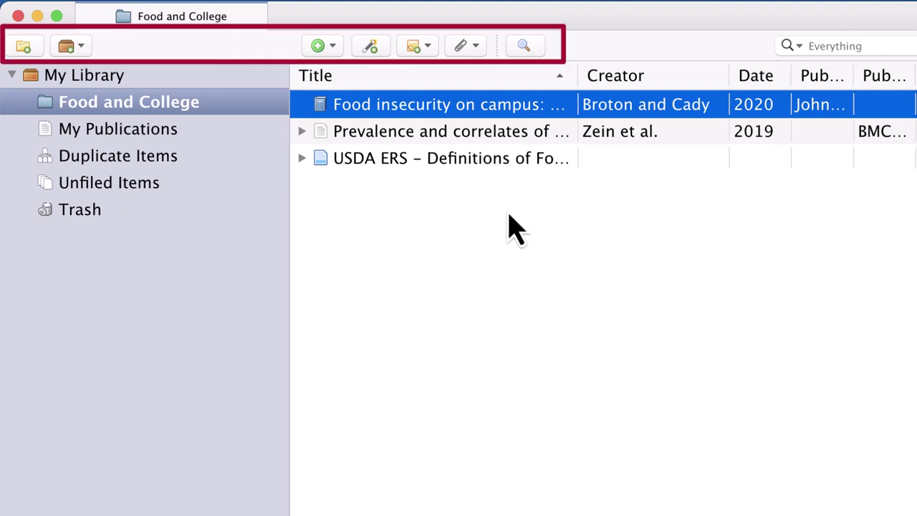
# Add a new empty Book item to the Food and College collection.
pyautogui.click(332, 49)
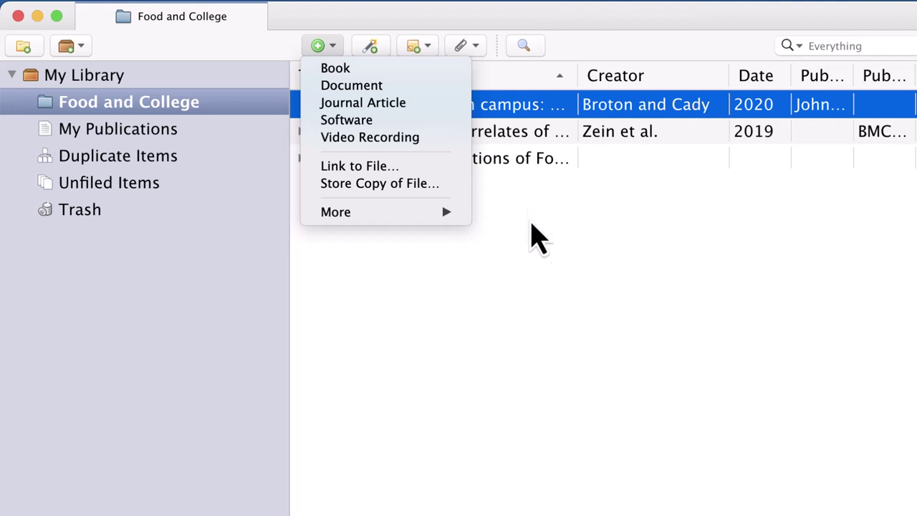
pyautogui.click(562, 403)
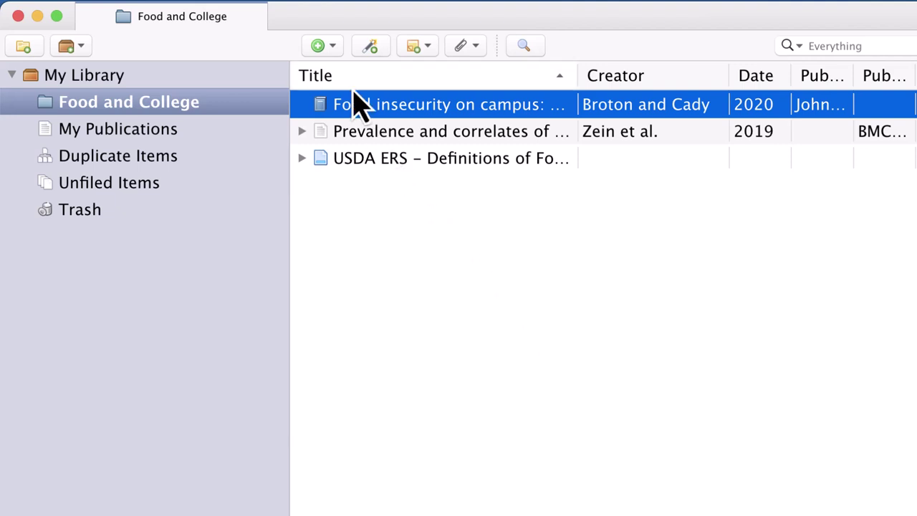
pyautogui.click(320, 47)
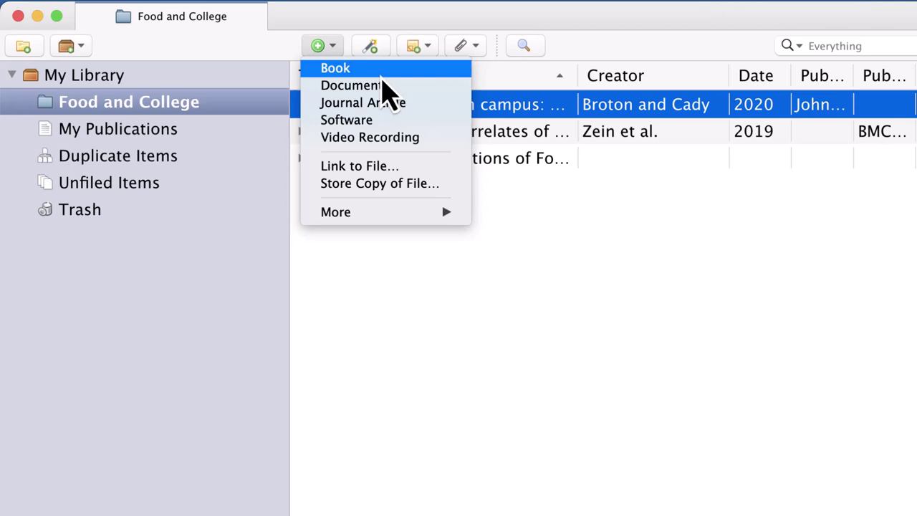
pyautogui.click(382, 71)
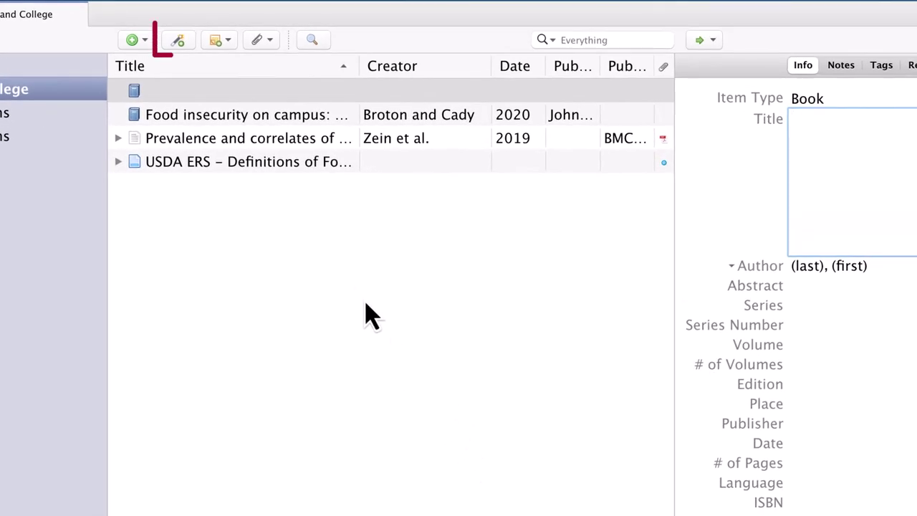
# Select the DOI 10.1073/pnas.2111787119 in the Google Doc to copy it.
pyautogui.click(191, 57)
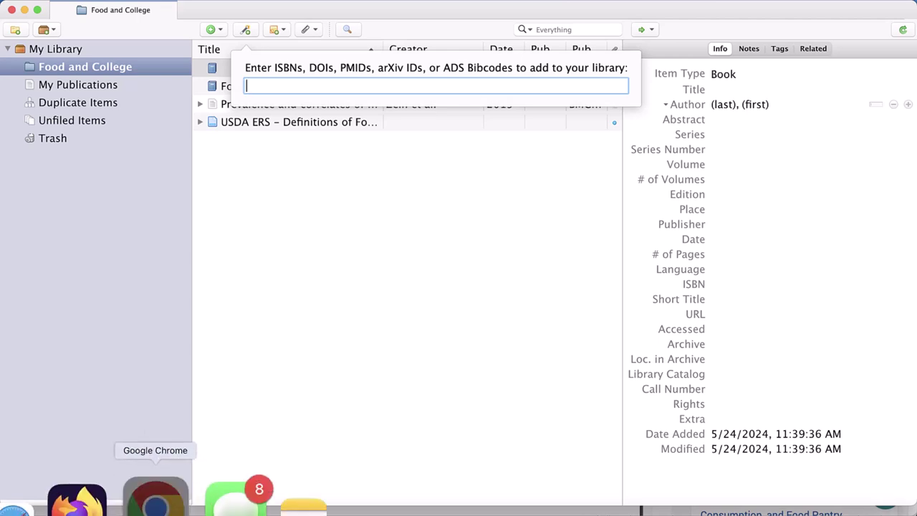
pyautogui.click(159, 502)
pyautogui.click(133, 12)
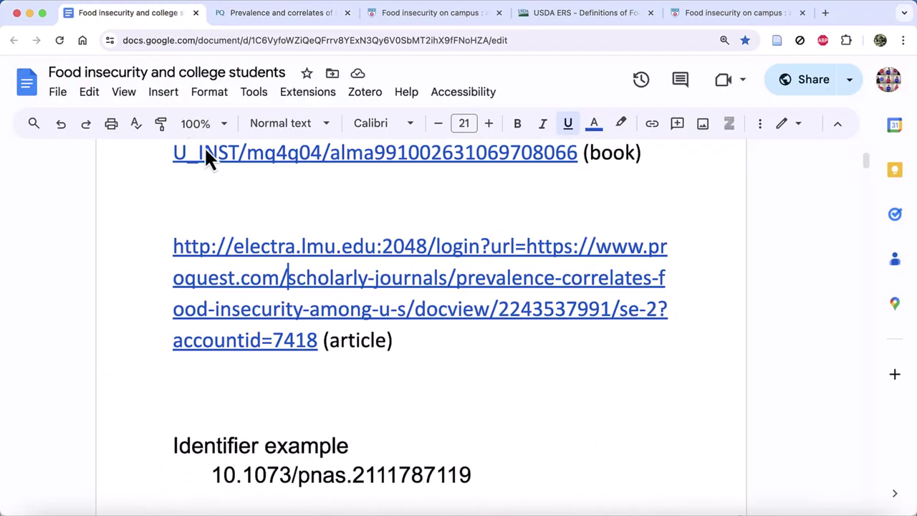
pyautogui.scroll(-3, 236, 200)
pyautogui.moveTo(212, 324); pyautogui.dragTo(517, 330)
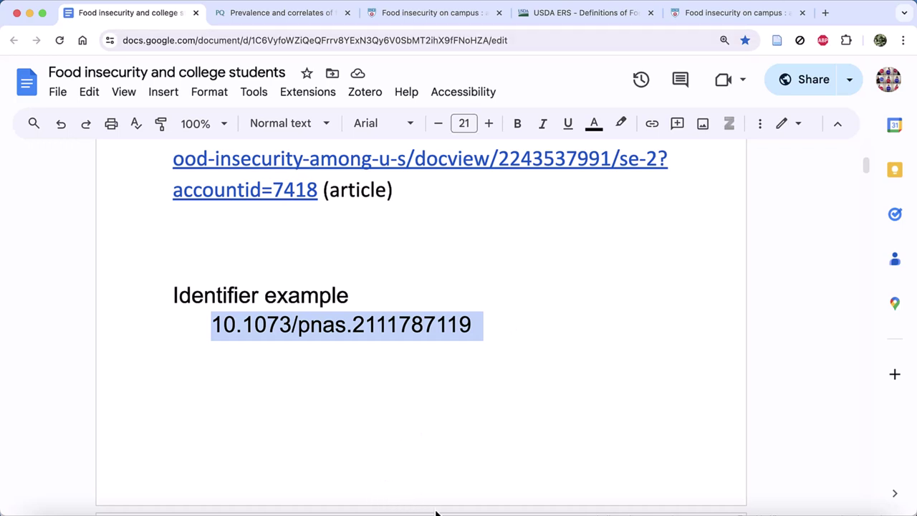
# Paste the DOI into Add Item by Identifier to add the 2022 PNAS COVID-19 article.
pyautogui.moveTo(437, 512)
pyautogui.click(392, 498)
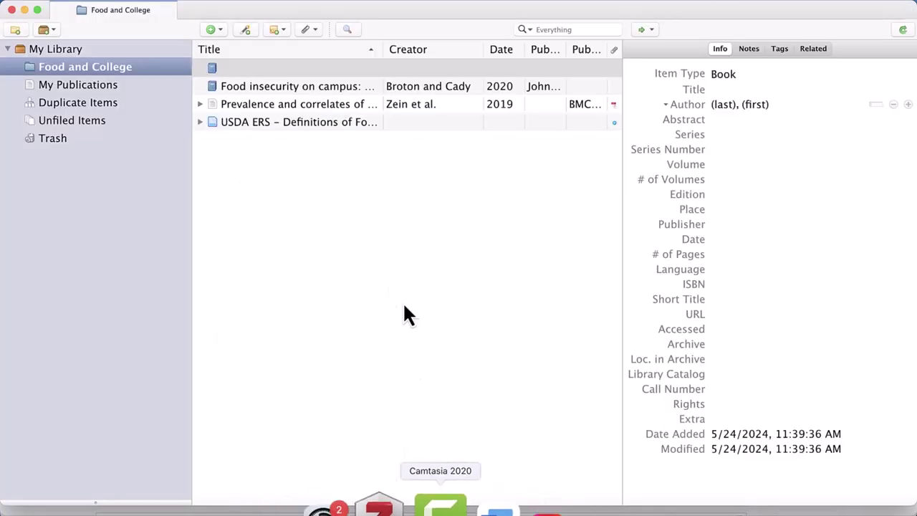
pyautogui.click(246, 31)
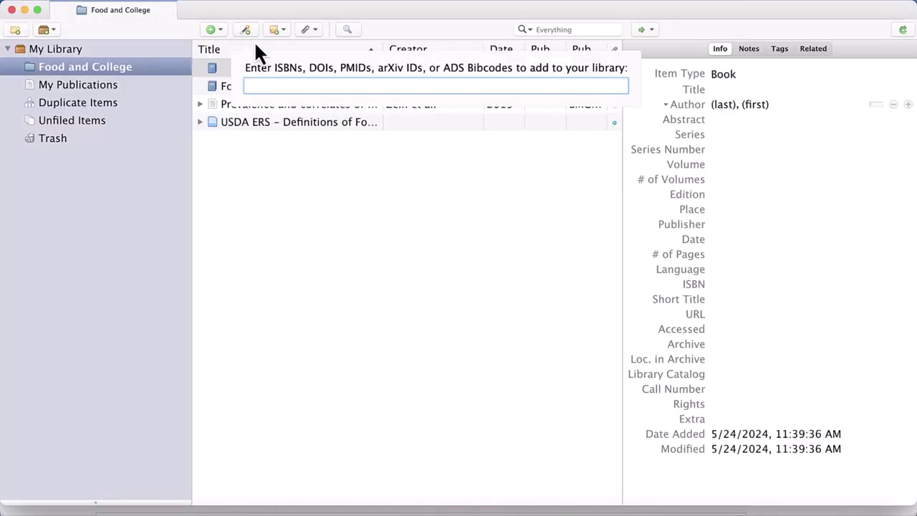
pyautogui.write('10.1073/pnas.2111787119')
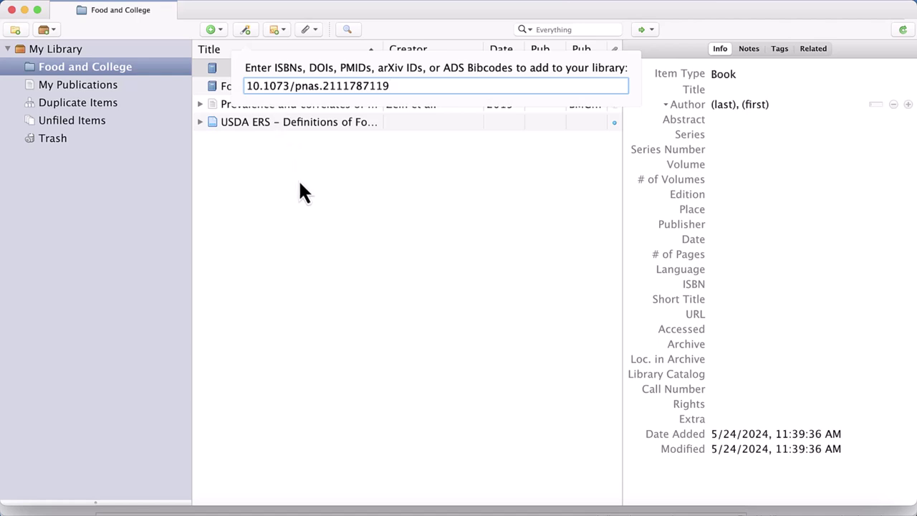
pyautogui.press('Return')
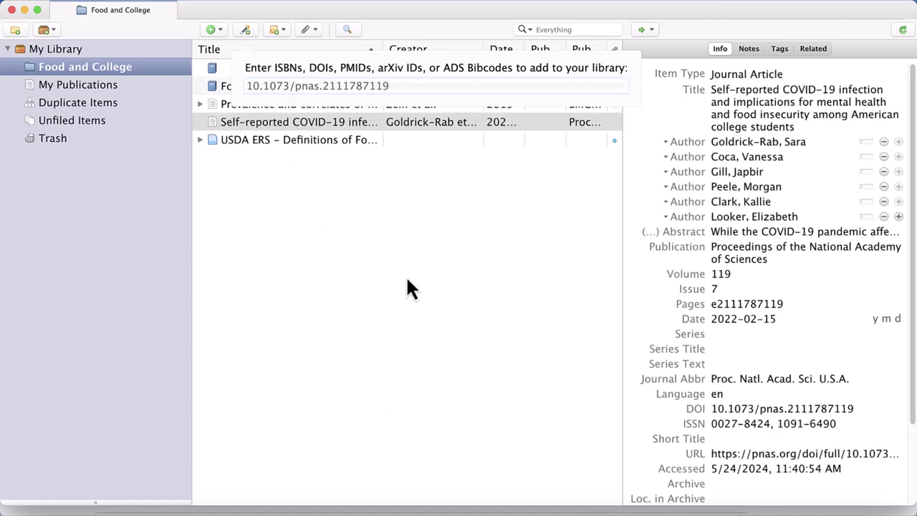
pyautogui.click(395, 178)
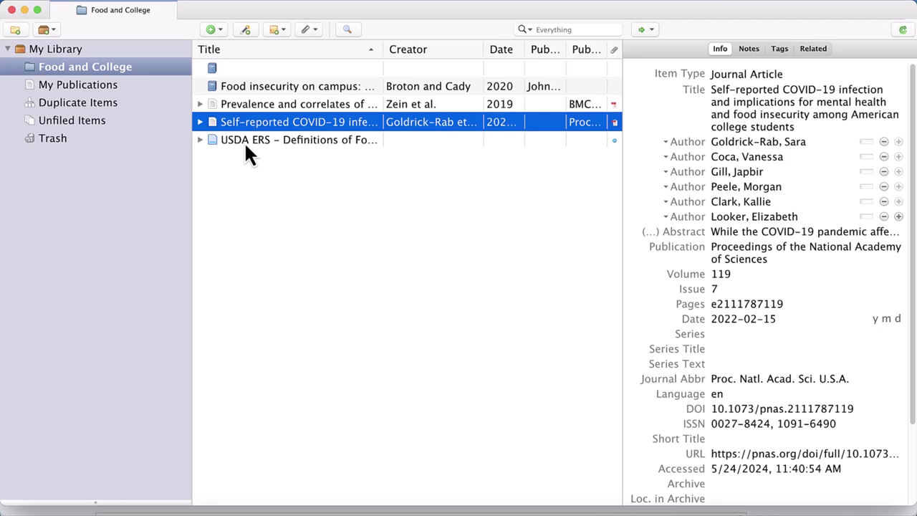
# Search OneSearch for 'food insecurity and college students', getting 11,679 results.
pyautogui.moveTo(155, 505)
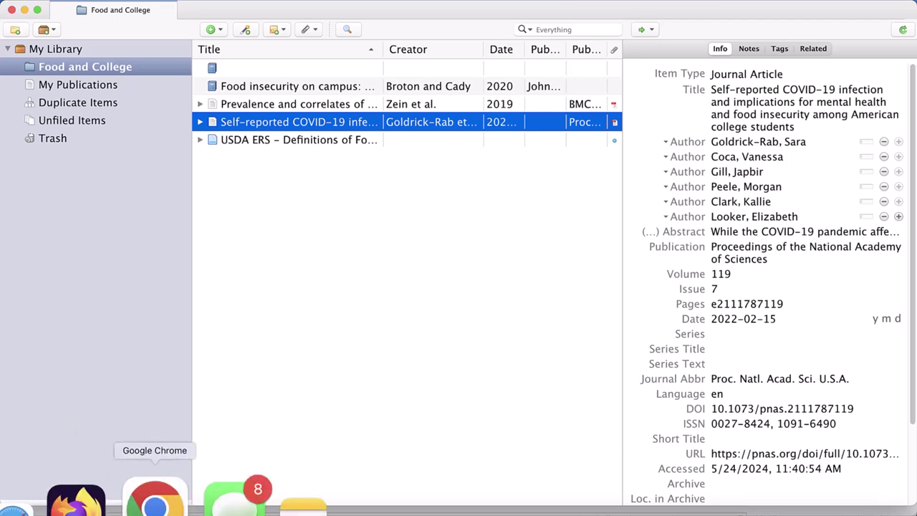
pyautogui.click(155, 505)
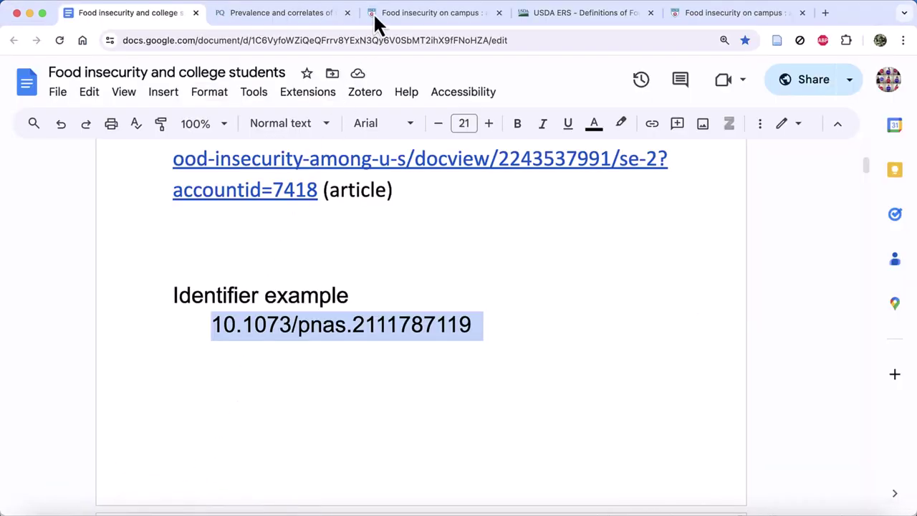
pyautogui.click(379, 21)
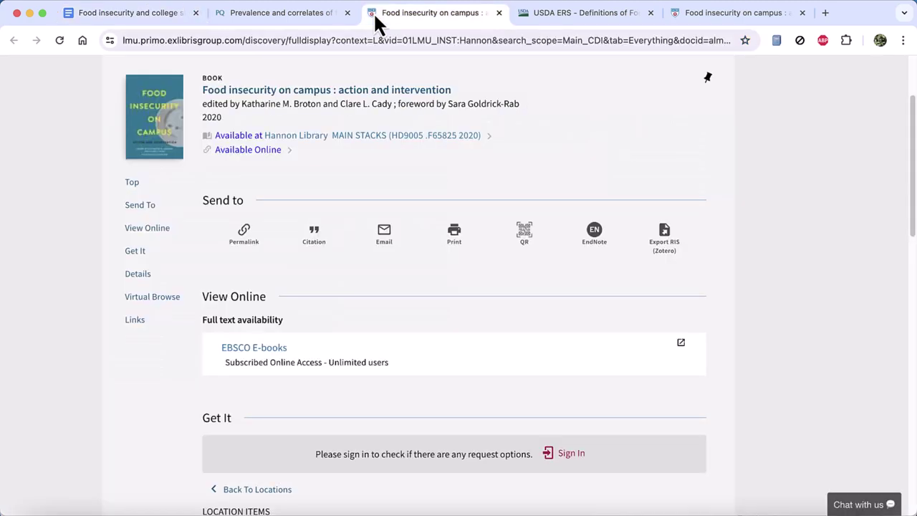
pyautogui.scroll(3, 674, 243)
pyautogui.click(347, 127)
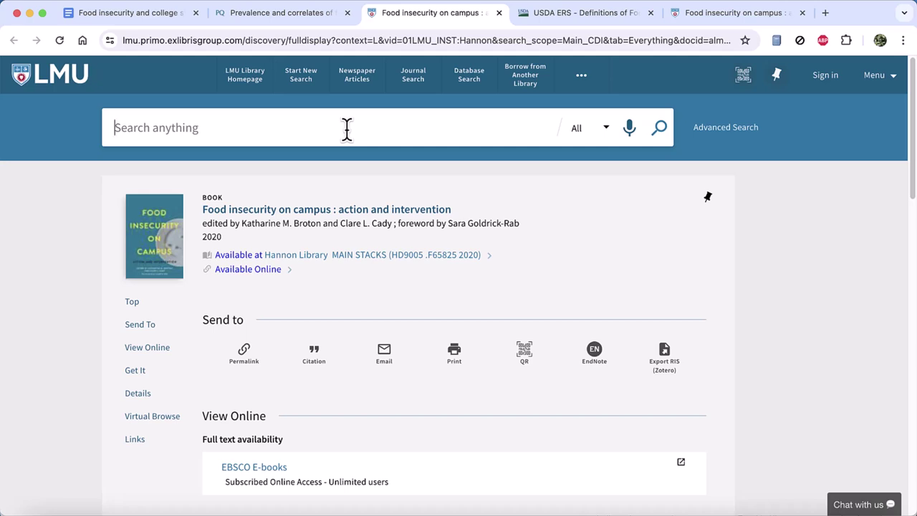
pyautogui.write('food insec')
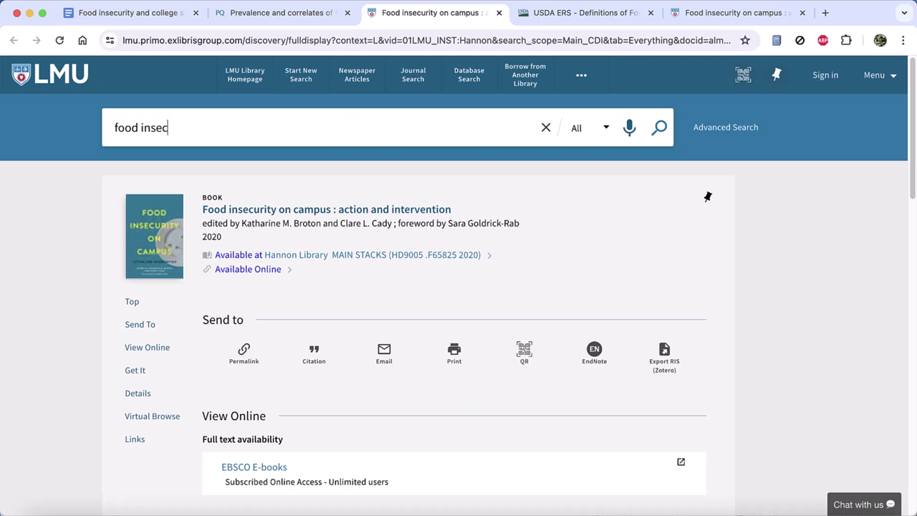
pyautogui.write('urity and colle')
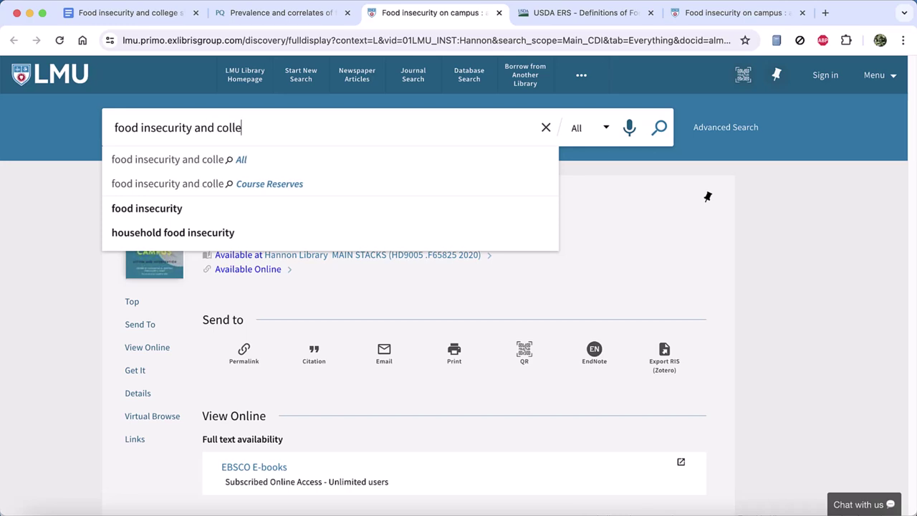
pyautogui.write('ge students')
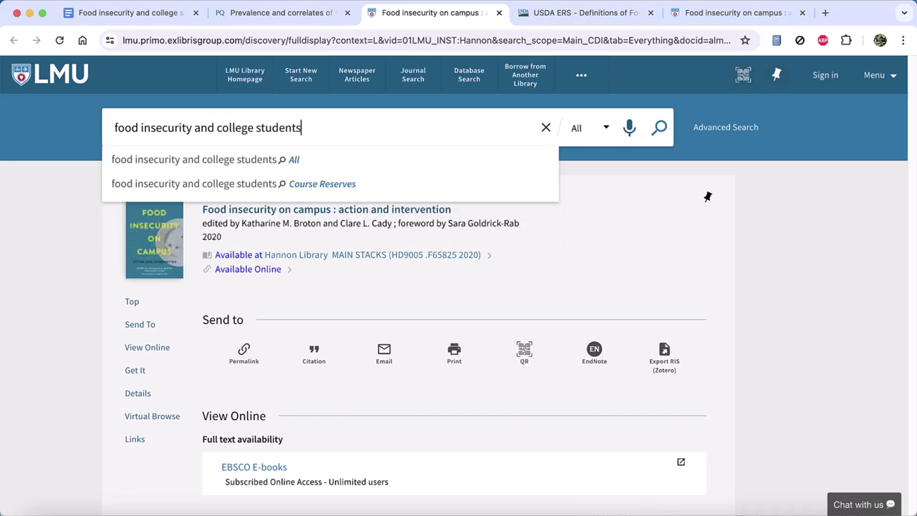
pyautogui.press('Return')
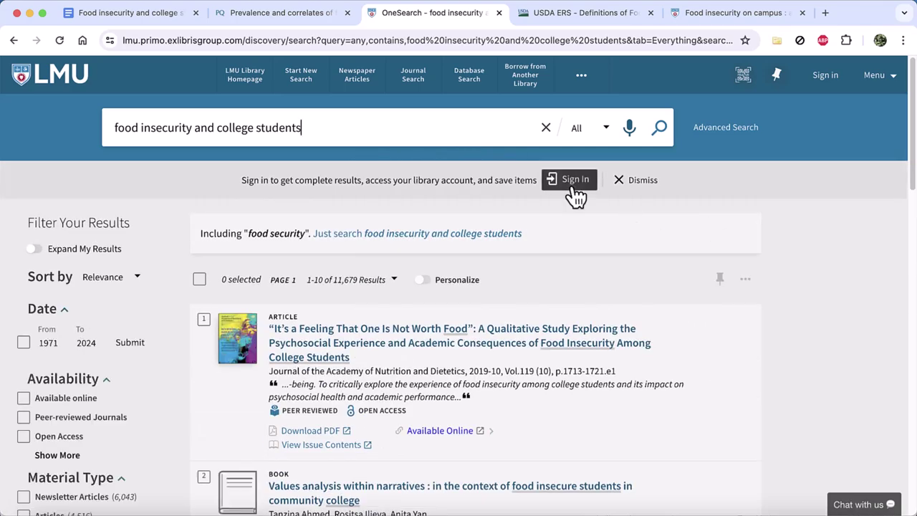
# Sign in to OneSearch with the MyLMU university login.
pyautogui.click(571, 187)
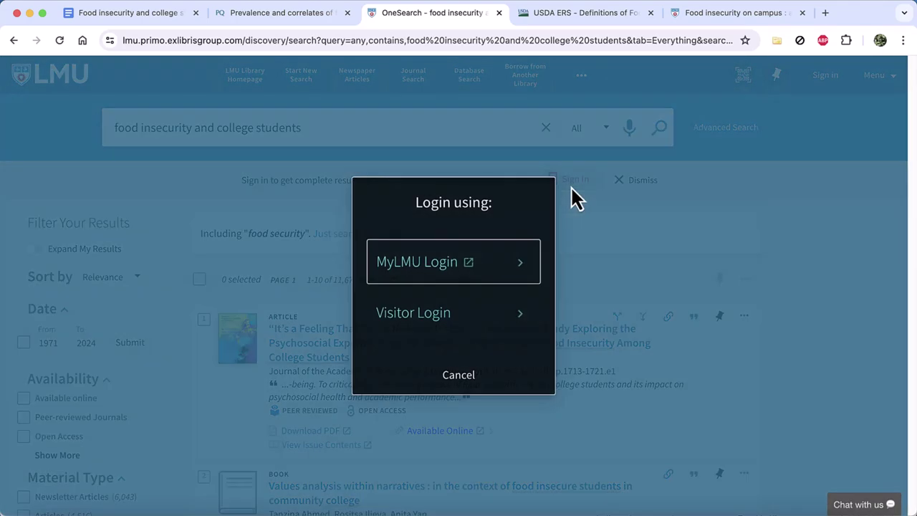
pyautogui.click(430, 273)
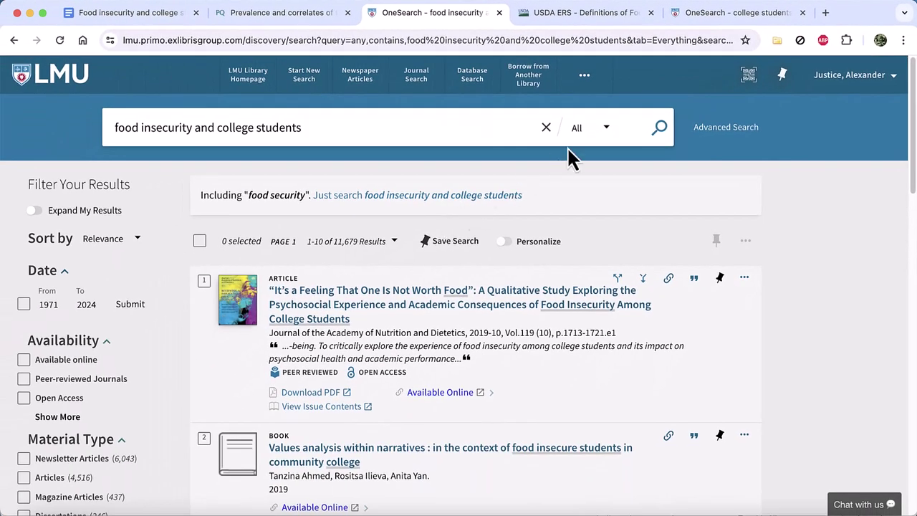
# Save 'Are estimates…', 'Experiences of hunger…' and 'Prevalence and correlates…' to Food and College via the Connector.
pyautogui.click(775, 43)
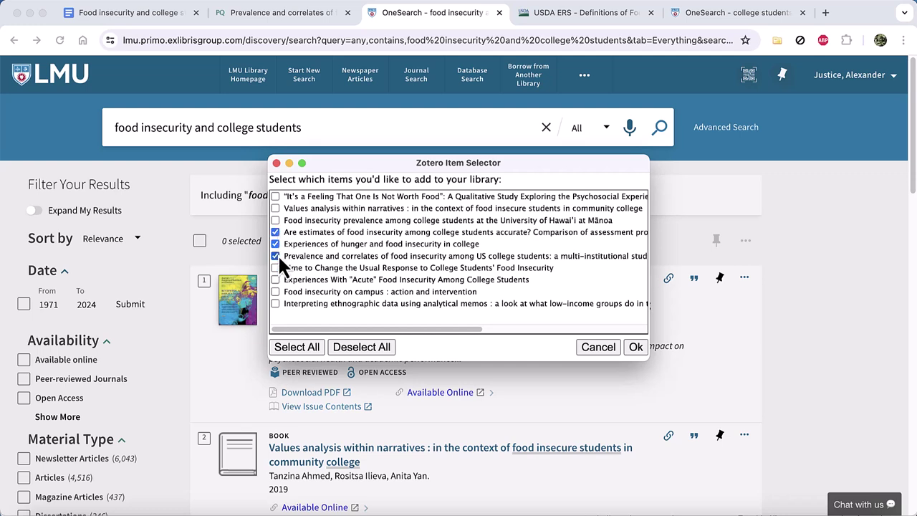
pyautogui.click(635, 350)
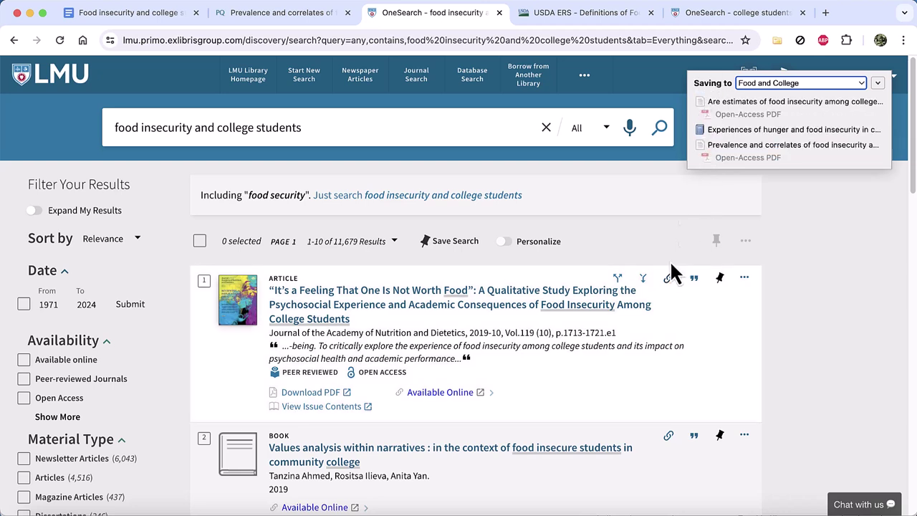
pyautogui.moveTo(404, 505)
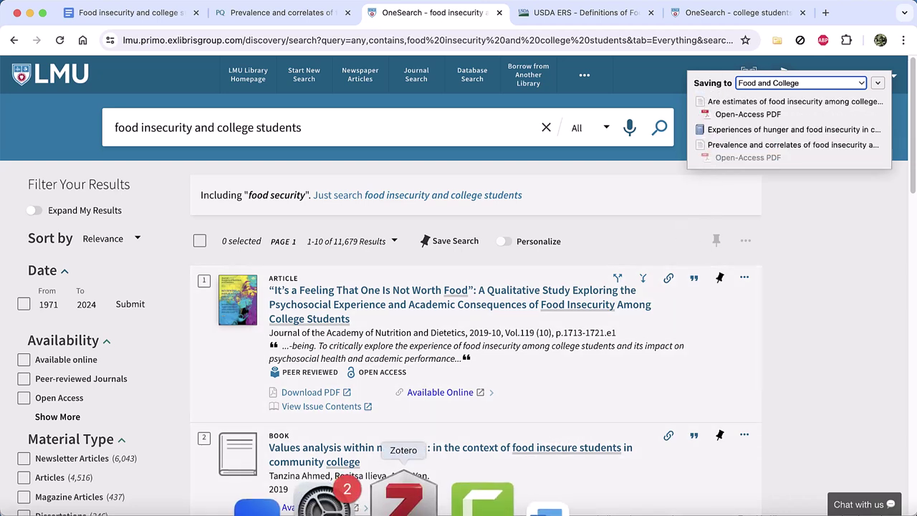
pyautogui.click(403, 500)
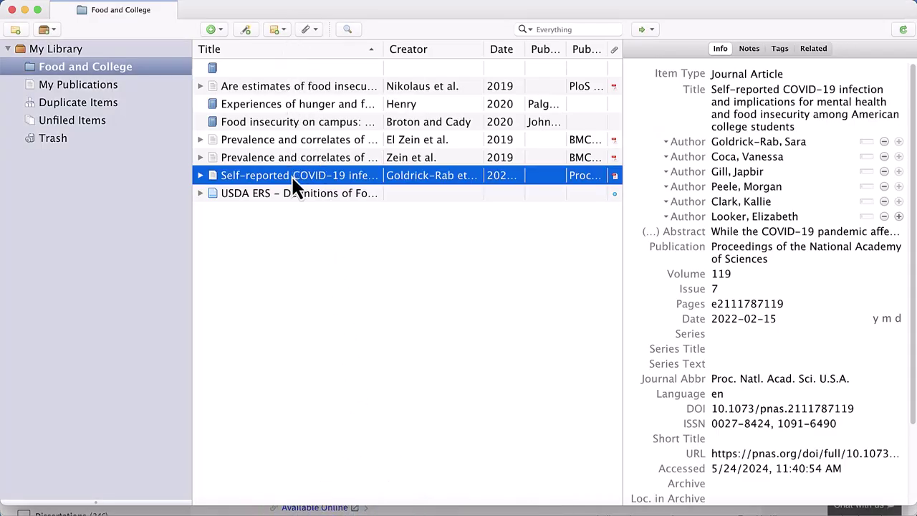
# Open the Food insecurity on campus book and confirm its title stays in sentence case.
pyautogui.click(153, 496)
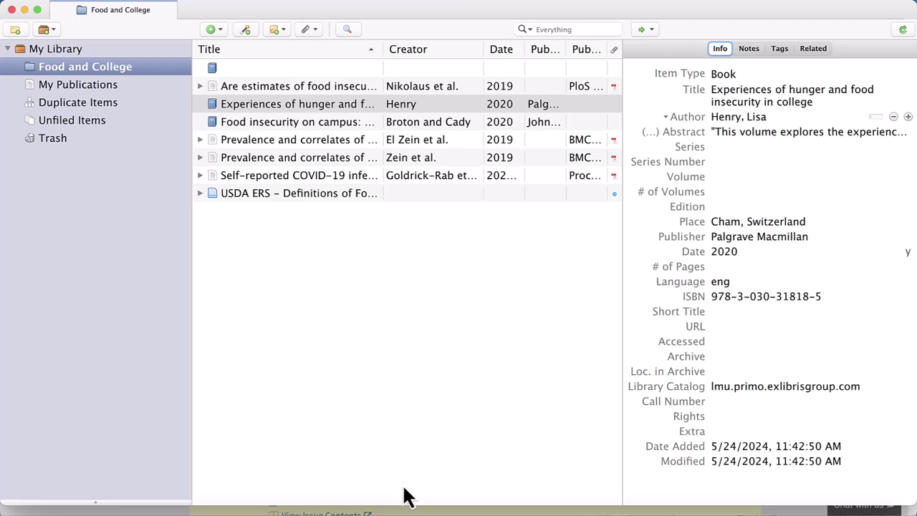
pyautogui.click(309, 123)
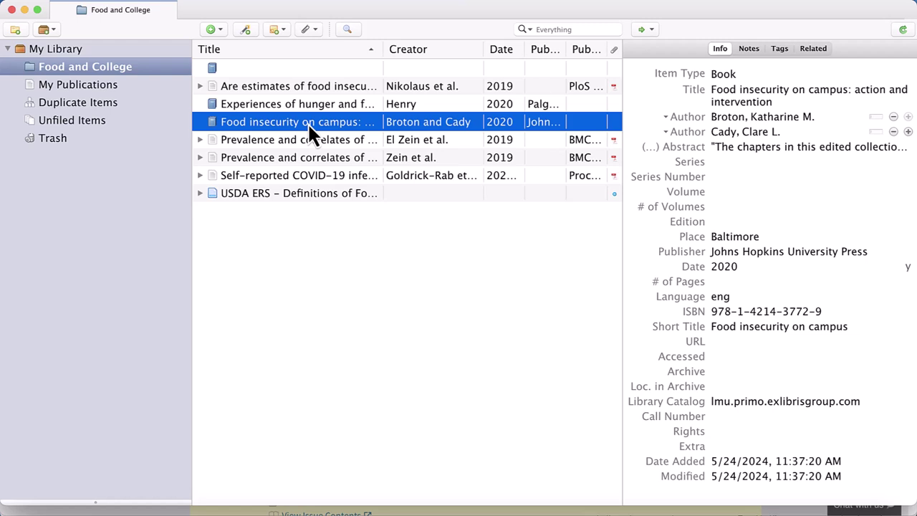
pyautogui.click(739, 101)
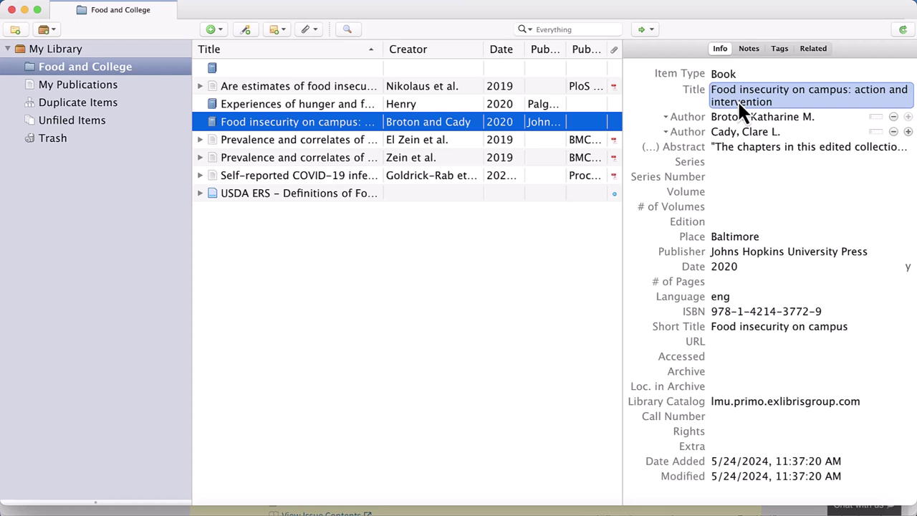
pyautogui.press('Return')
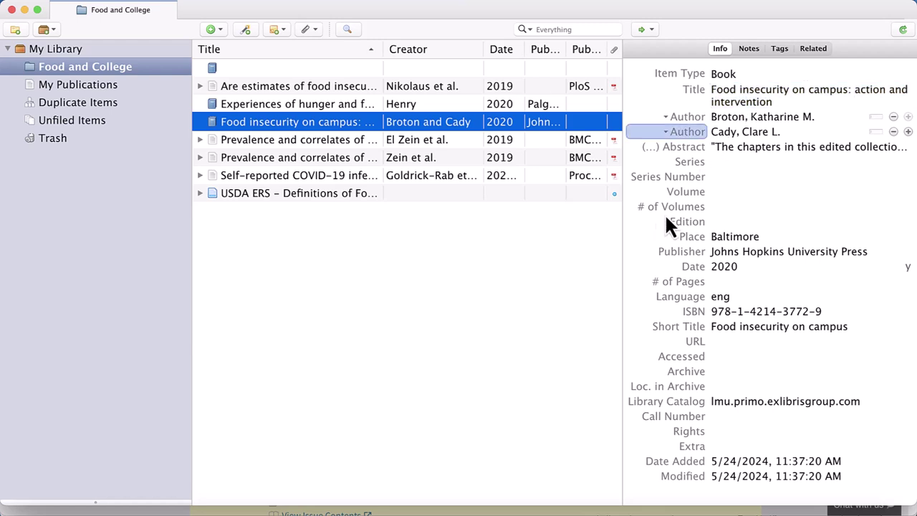
pyautogui.moveTo(256, 505)
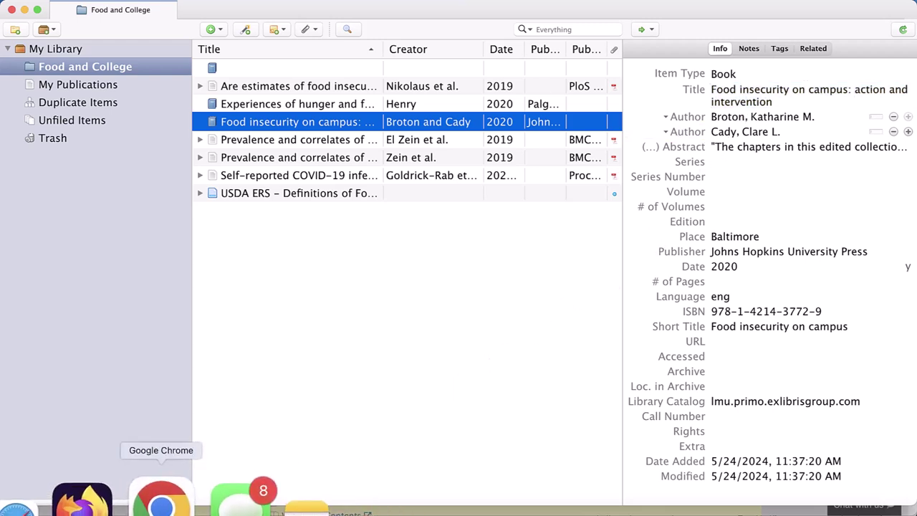
# In the Food insecurity and college students doc, highlight the Title Case example line.
pyautogui.click(162, 502)
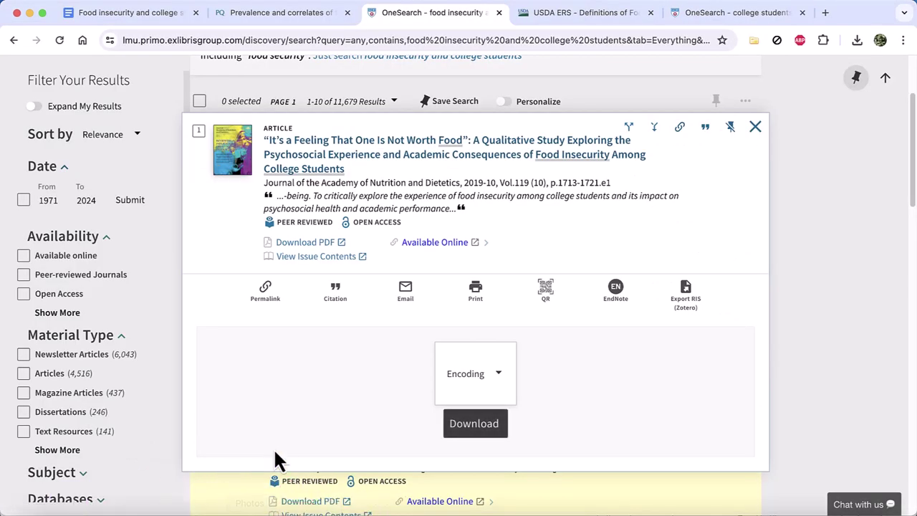
pyautogui.click(144, 14)
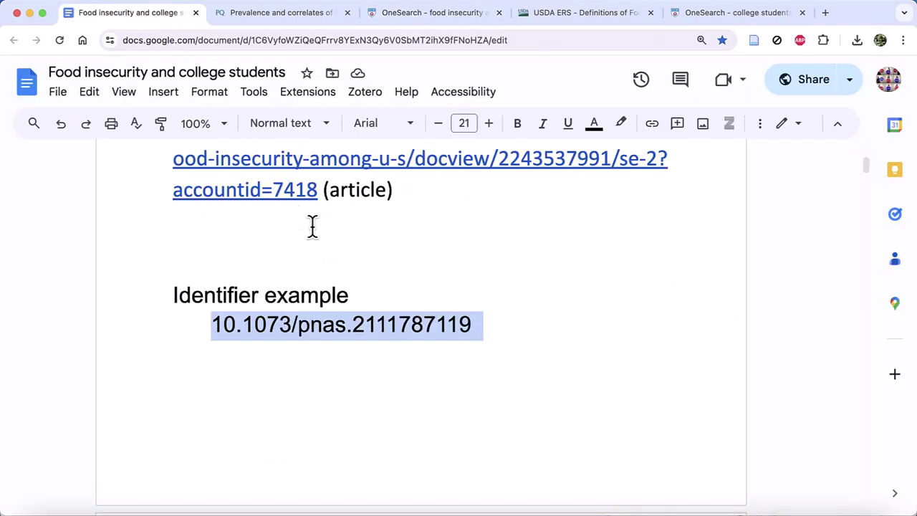
pyautogui.scroll(-3, 375, 308)
pyautogui.scroll(-5, 376, 309)
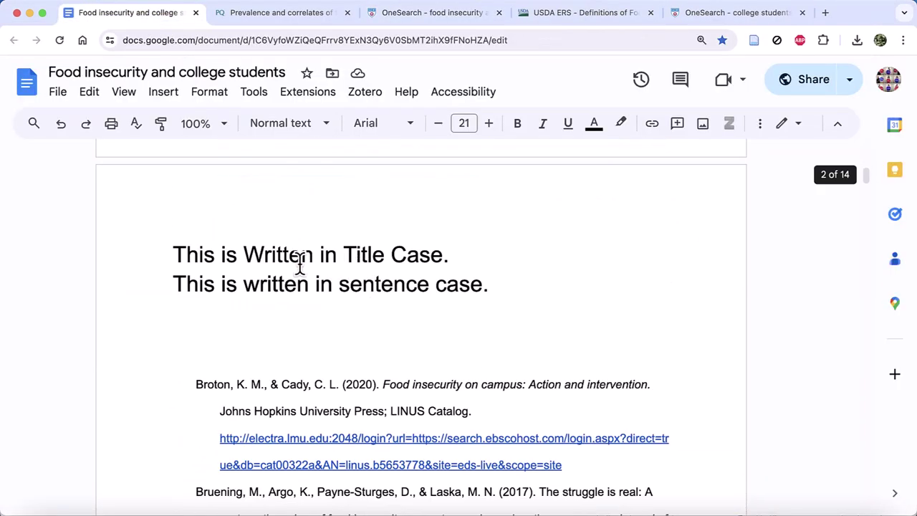
pyautogui.moveTo(153, 254); pyautogui.dragTo(446, 244)
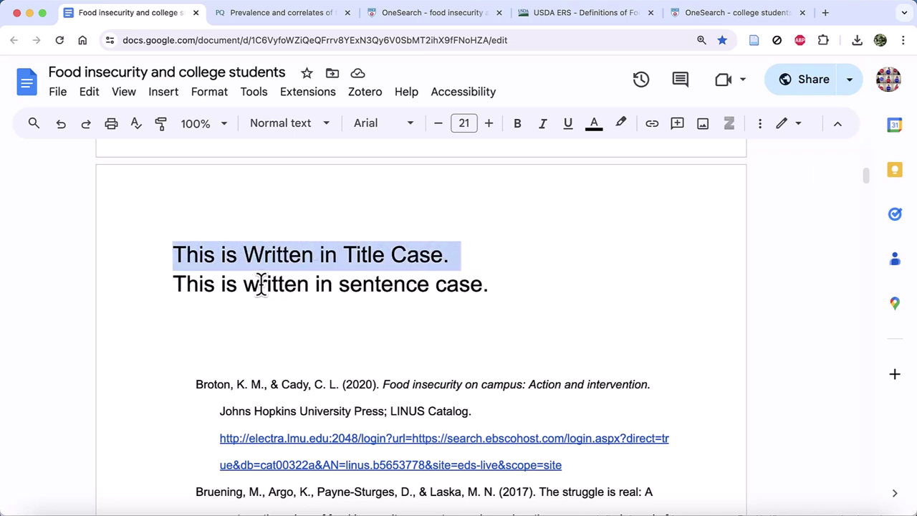
# Highlight the full sentence case example line, then return to Zotero.
pyautogui.moveTo(166, 285); pyautogui.dragTo(429, 286)
pyautogui.moveTo(292, 294); pyautogui.dragTo(545, 291)
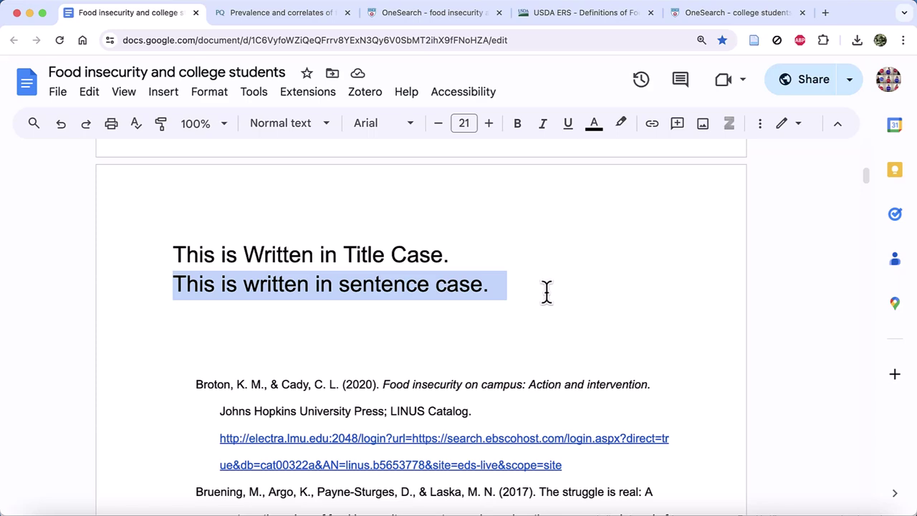
pyautogui.click(340, 502)
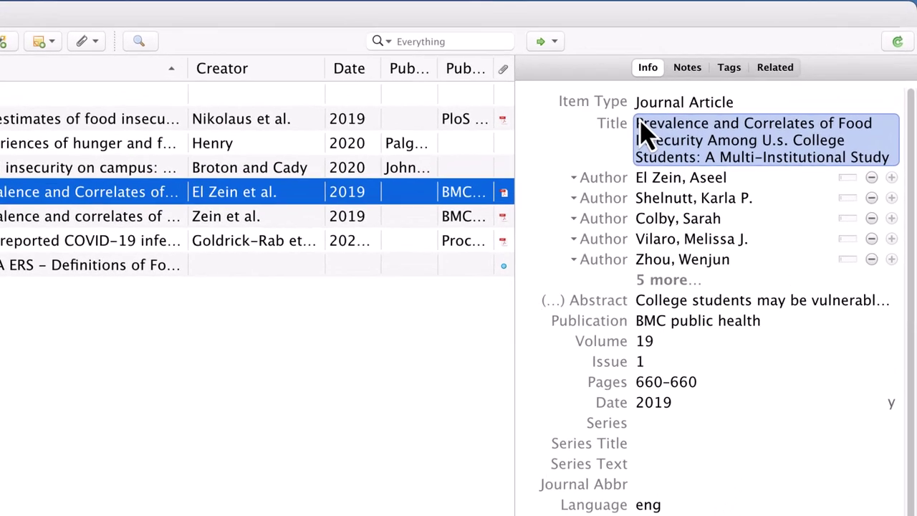
# Switch the El Zein article title to sentence case, compare Title Case, and settle on sentence case.
pyautogui.click(708, 92)
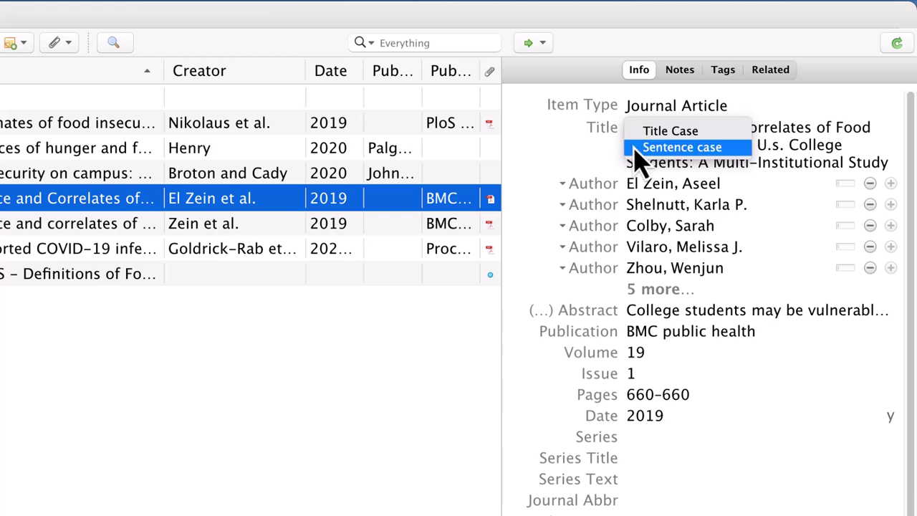
pyautogui.click(640, 146)
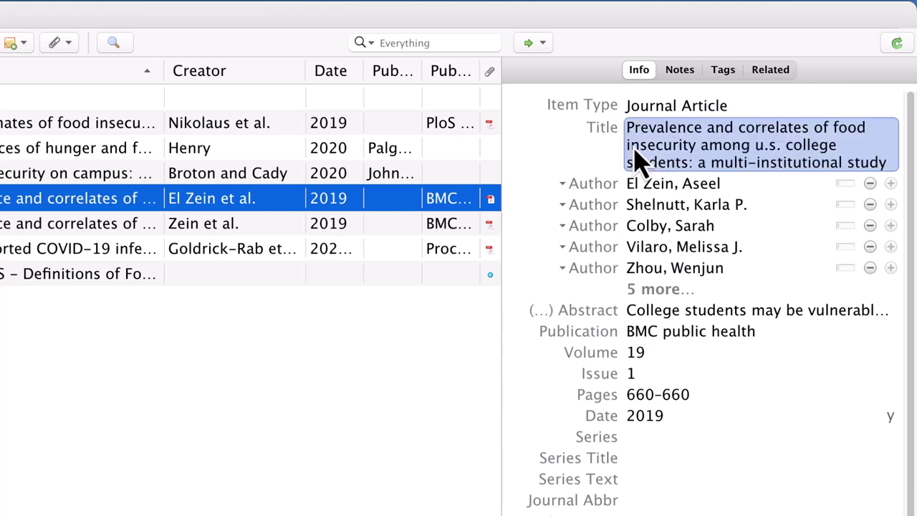
pyautogui.click(605, 127)
pyautogui.click(640, 133)
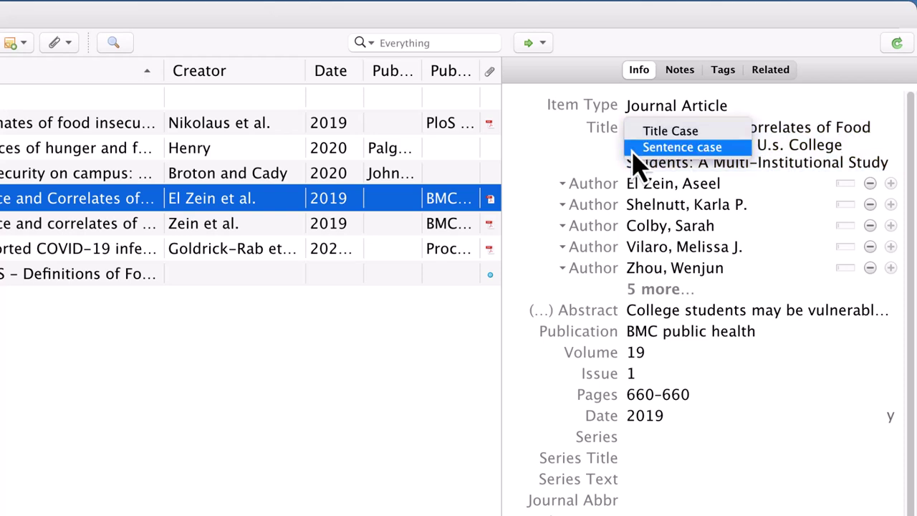
pyautogui.click(634, 149)
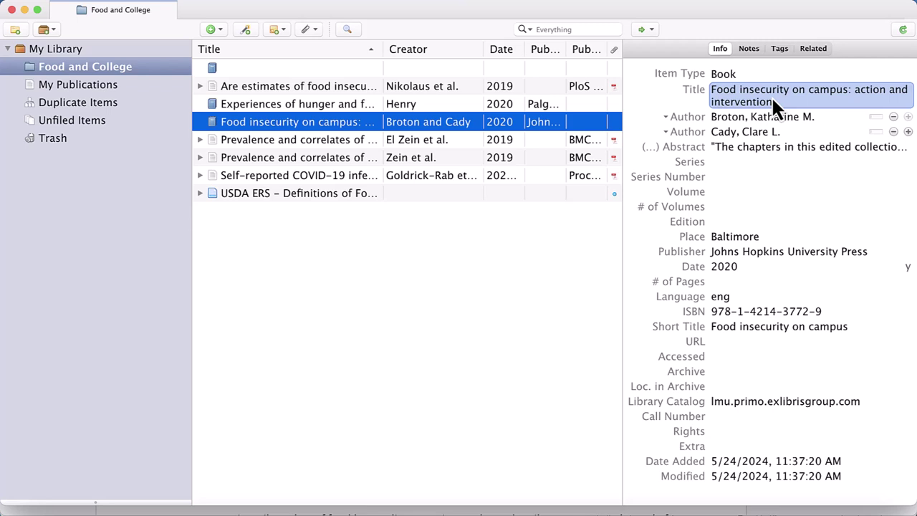
# Commit the title, then compare the USDA ERS web page and Experiences of hunger records.
pyautogui.click(703, 110)
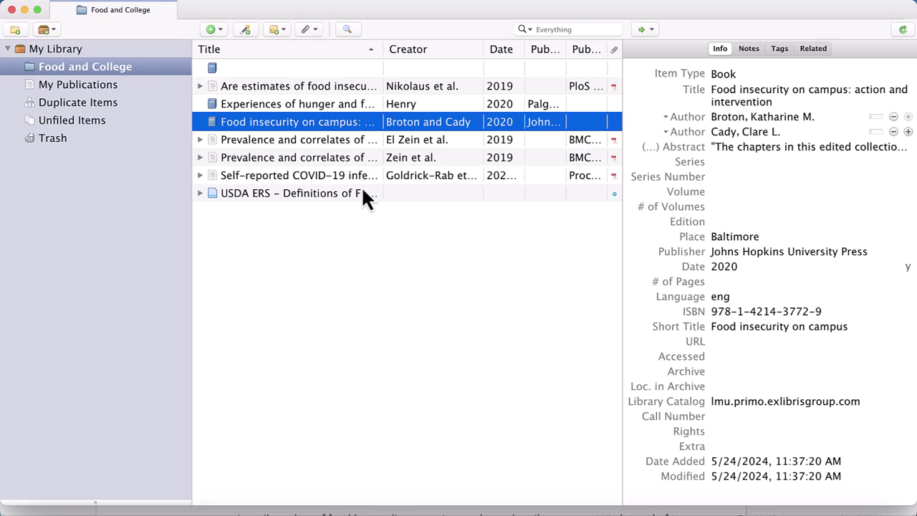
pyautogui.click(325, 197)
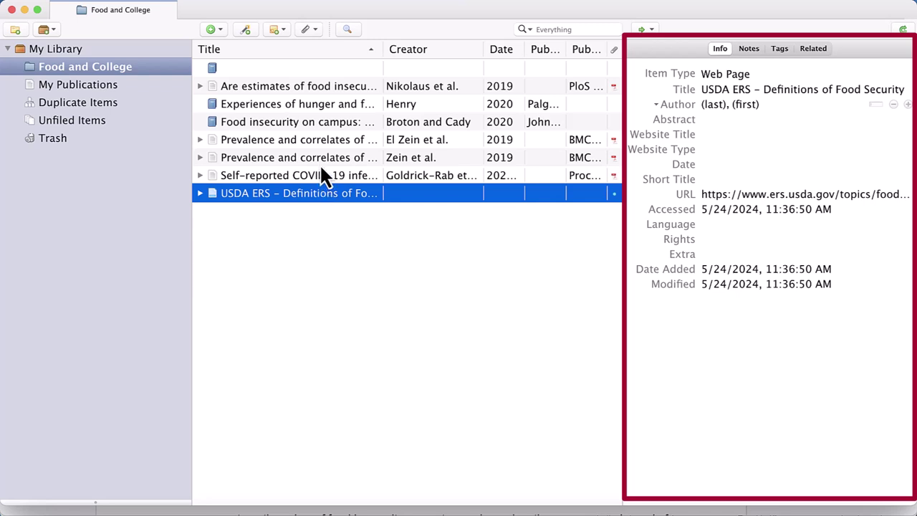
pyautogui.click(313, 104)
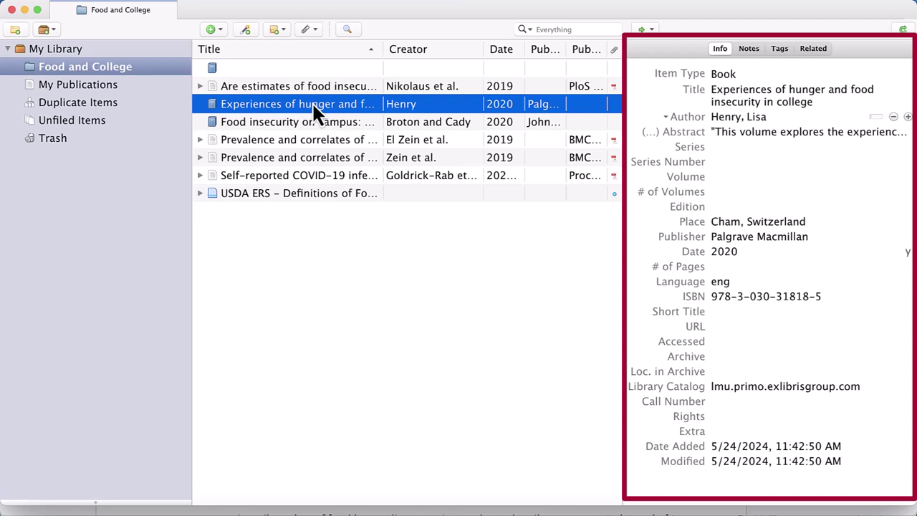
pyautogui.click(356, 198)
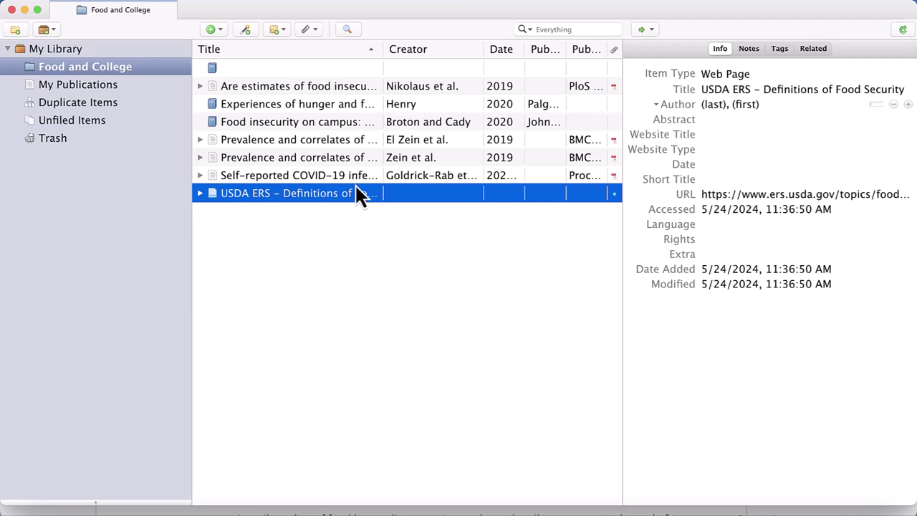
# Select all seven Food and College items and bring up their context menu.
pyautogui.click(362, 89)
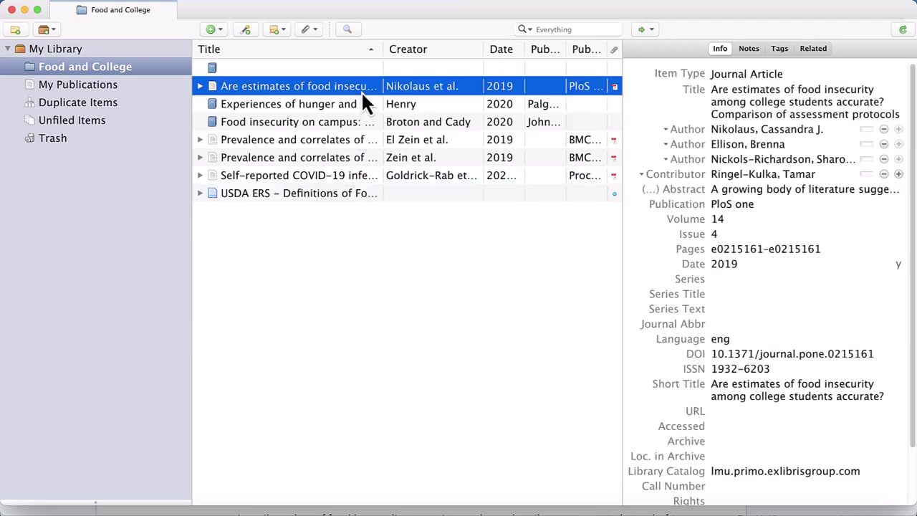
pyautogui.keyDown('shift'); pyautogui.click(346, 196); pyautogui.keyUp('shift')
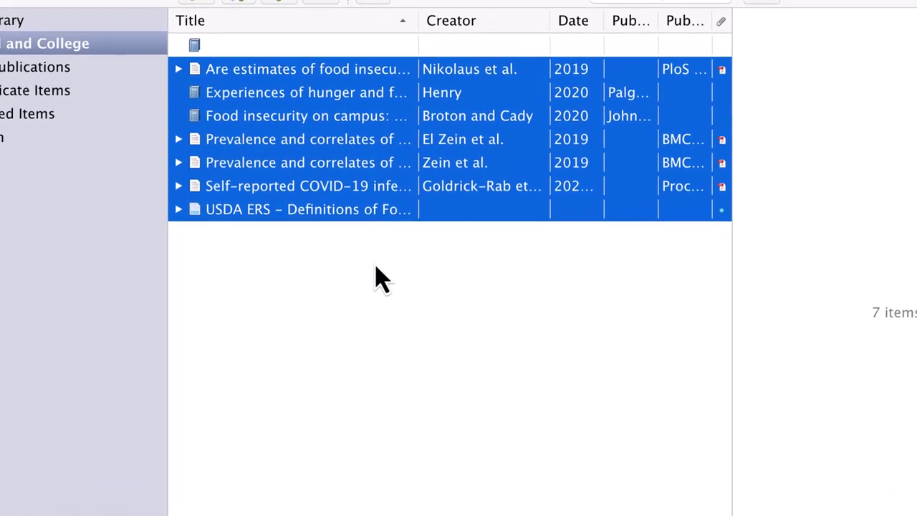
pyautogui.rightClick(344, 233)
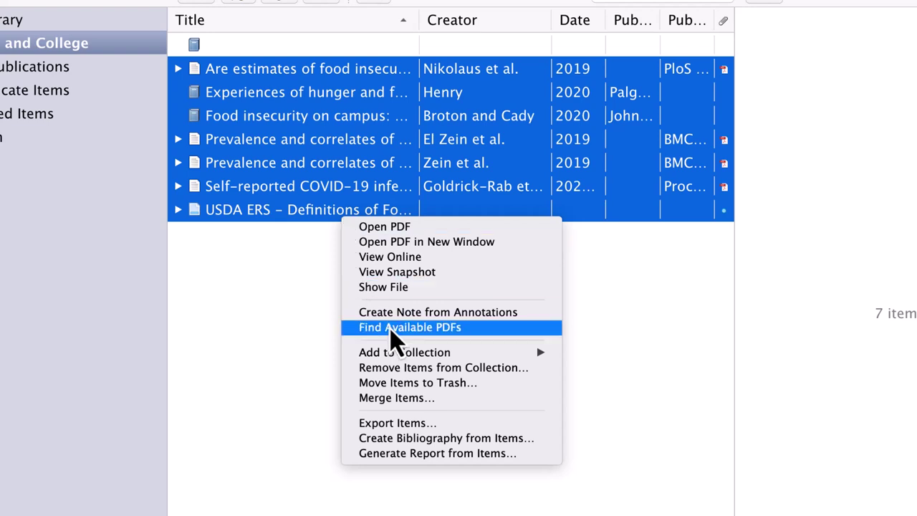
# Copy a Chicago 17th edition (author-date) bibliography of the seven items to the clipboard.
pyautogui.click(465, 440)
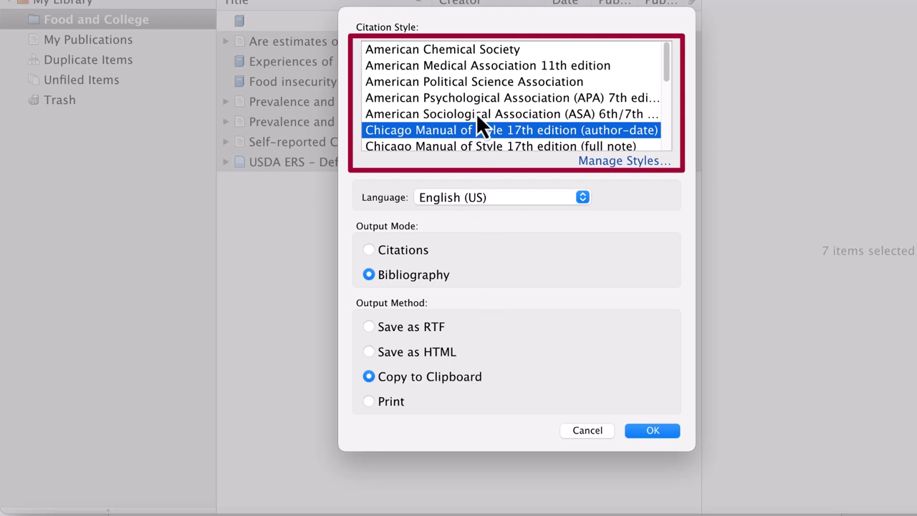
pyautogui.moveTo(672, 68)
pyautogui.mouseDown()
pyautogui.moveTo(662, 152)
pyautogui.moveTo(666, 54)
pyautogui.mouseUp()
pyautogui.scroll(-2, 664, 72)
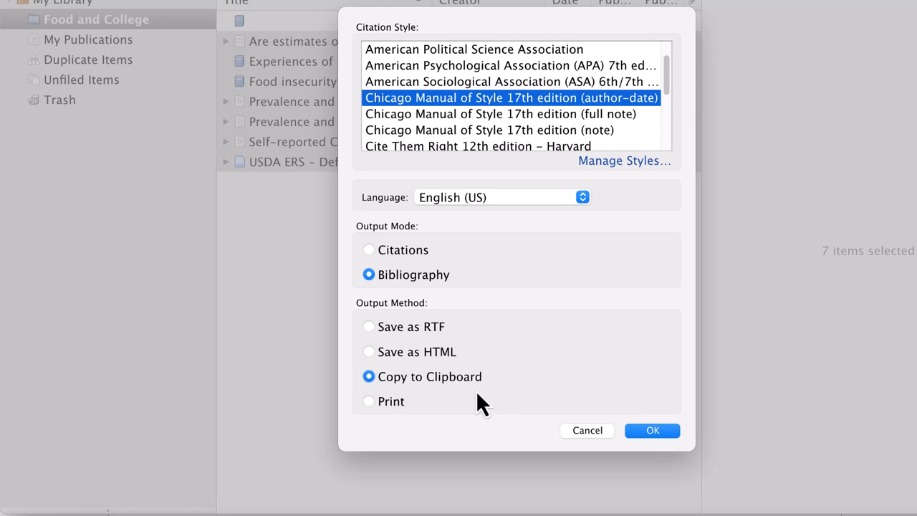
pyautogui.click(633, 430)
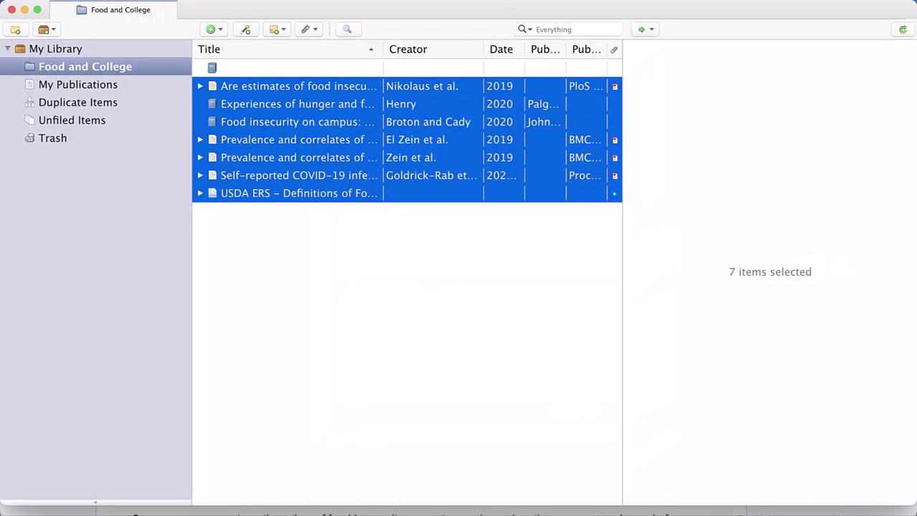
# Paste the Chicago bibliography into the Google Doc.
pyautogui.click(148, 499)
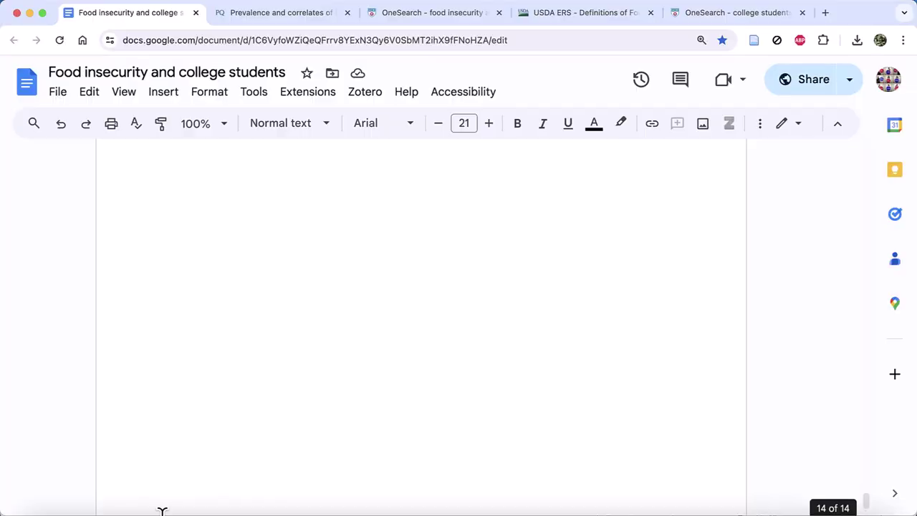
pyautogui.press('super+v')
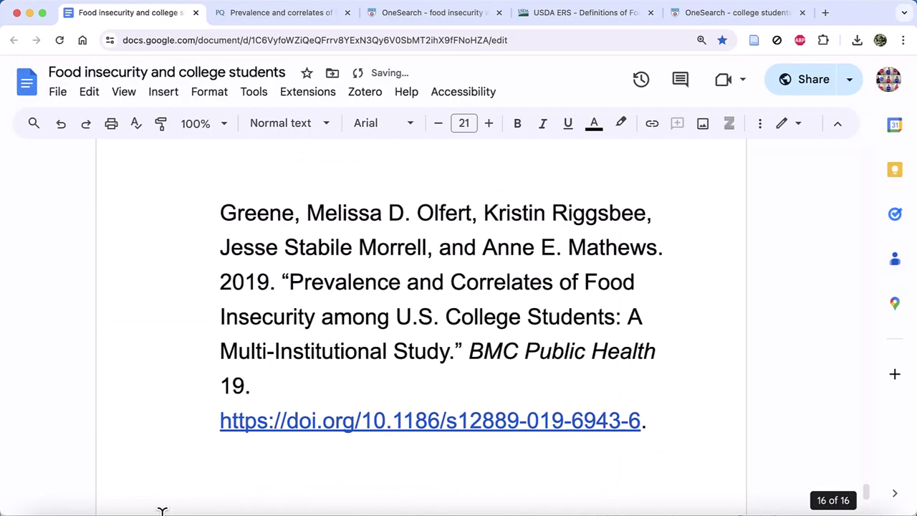
pyautogui.scroll(5, 268, 242)
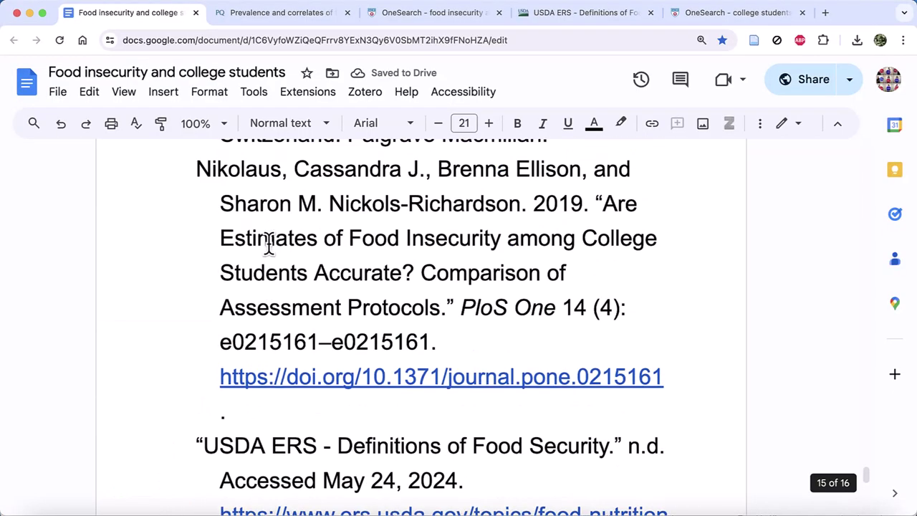
pyautogui.scroll(3, 267, 243)
# Highlight the Henry and Nikolaus entries in the pasted bibliography.
pyautogui.moveTo(180, 293); pyautogui.dragTo(643, 350)
pyautogui.scroll(-2, 641, 352)
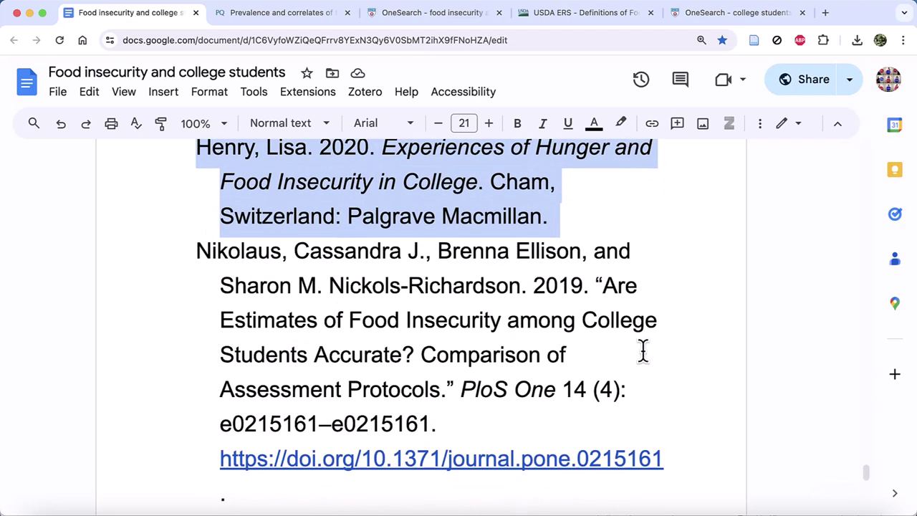
pyautogui.moveTo(536, 423); pyautogui.dragTo(162, 262)
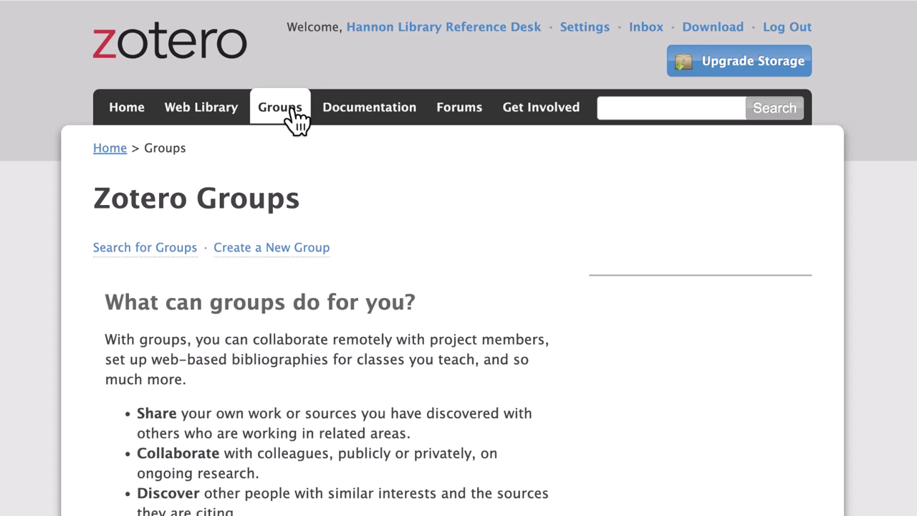
# Name a new zotero.org group 'Students and Food Security' and choose Private Membership.
pyautogui.click(312, 251)
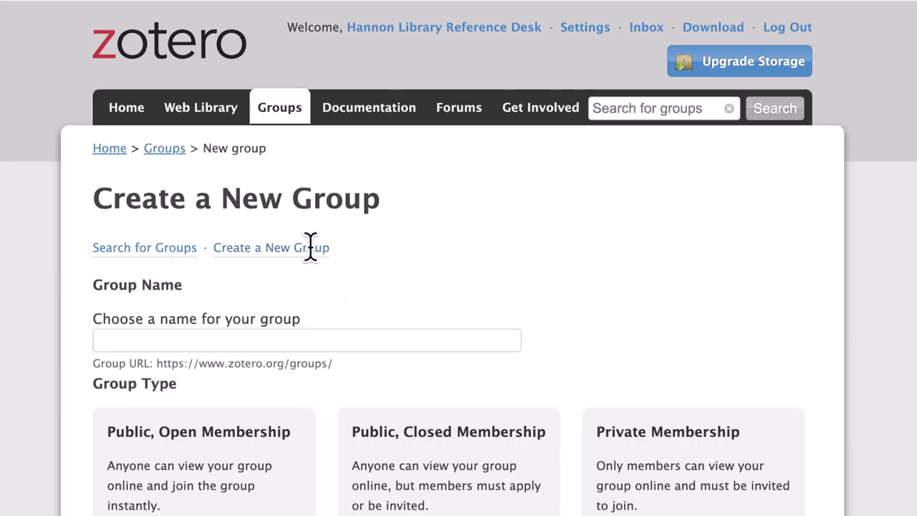
pyautogui.click(373, 342)
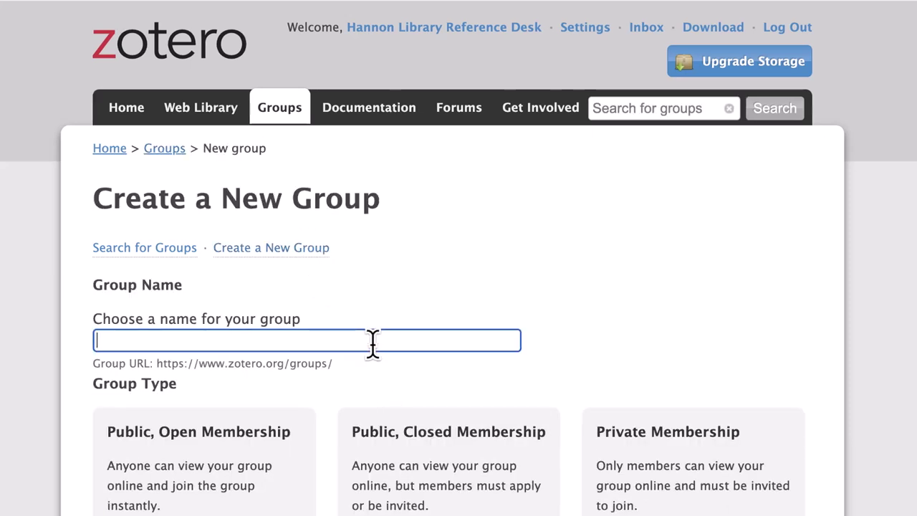
pyautogui.write('St')
pyautogui.write('udent')
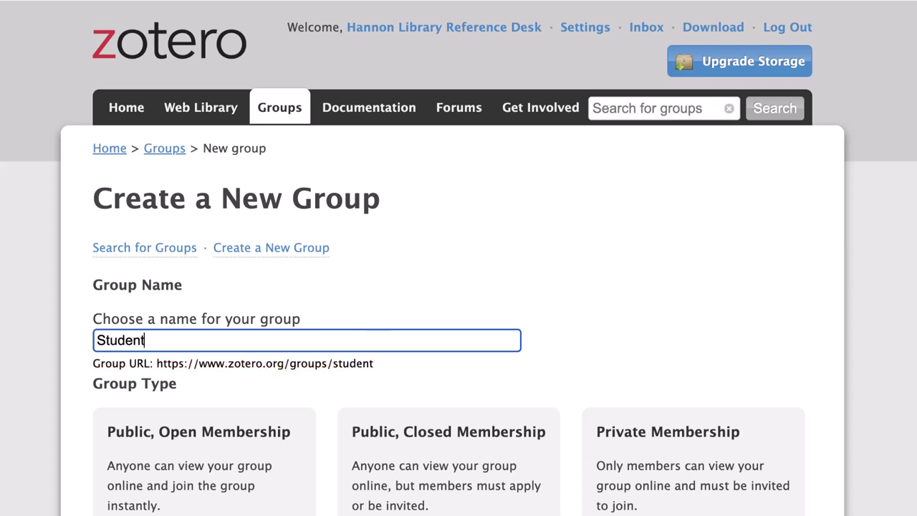
pyautogui.write('s and ')
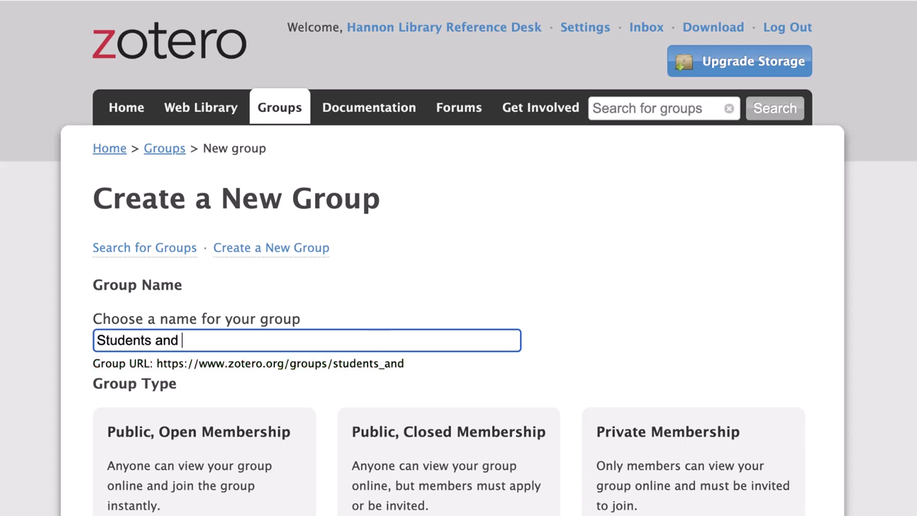
pyautogui.write('Food Se')
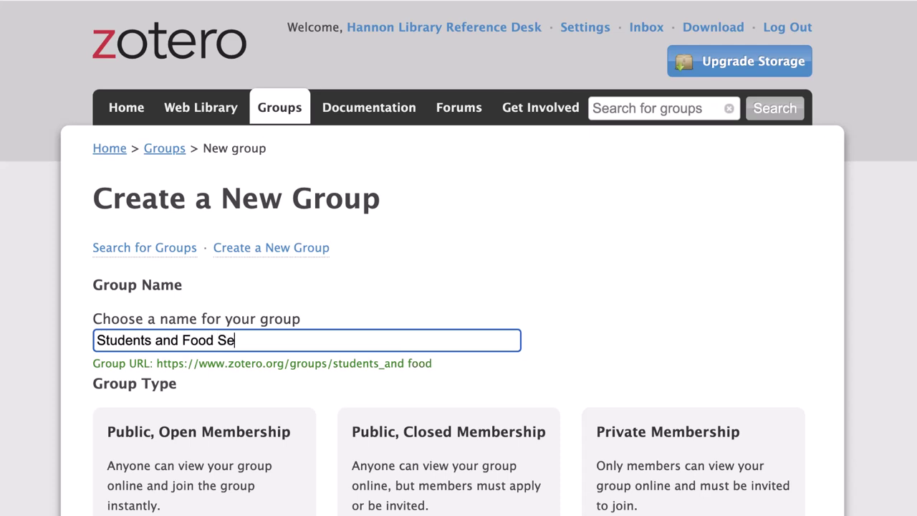
pyautogui.write('ctu')
pyautogui.press('BackSpace')
pyautogui.press('BackSpace')
pyautogui.write('u')
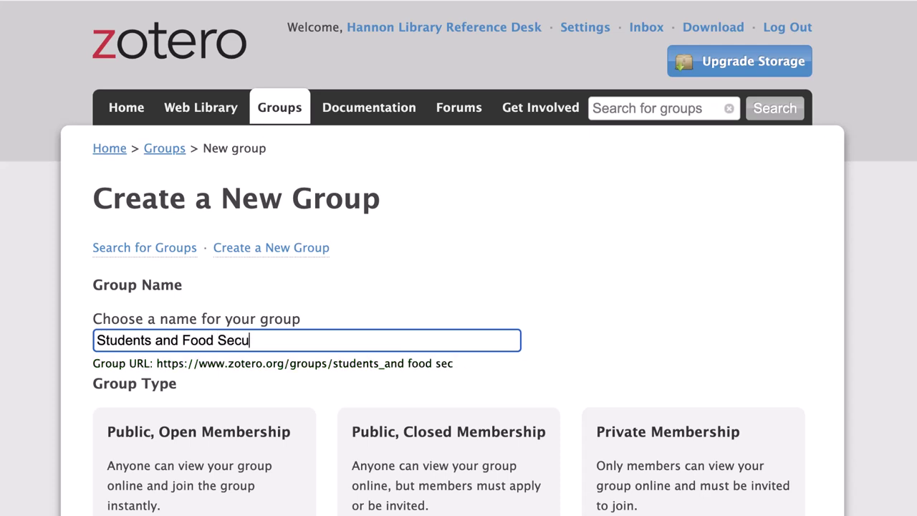
pyautogui.write('rity')
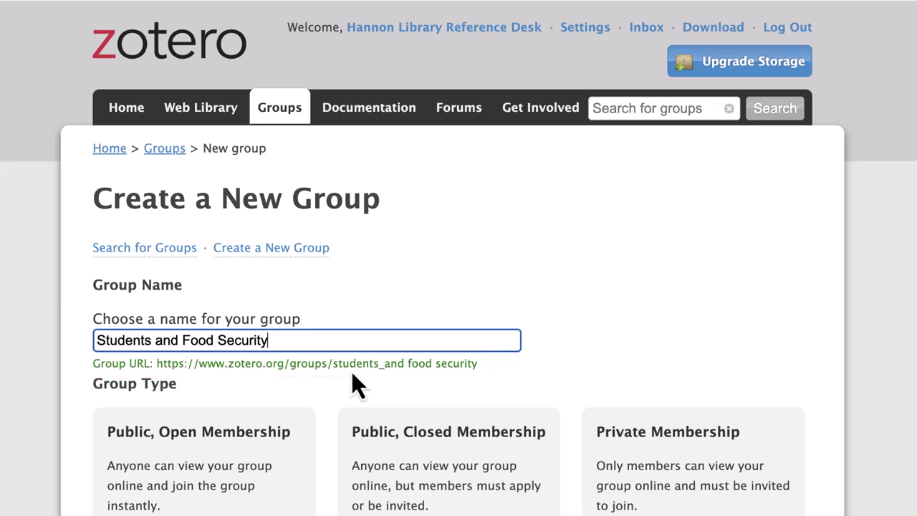
pyautogui.scroll(-3, 352, 372)
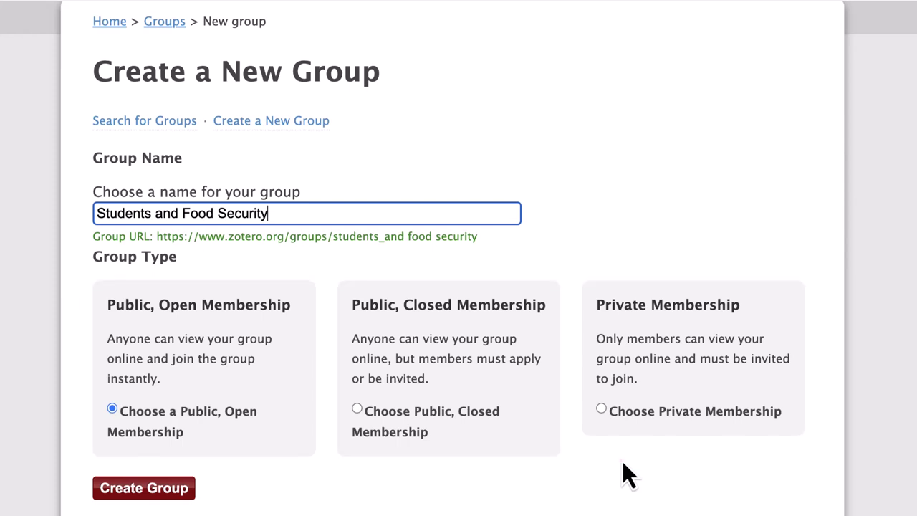
pyautogui.click(602, 409)
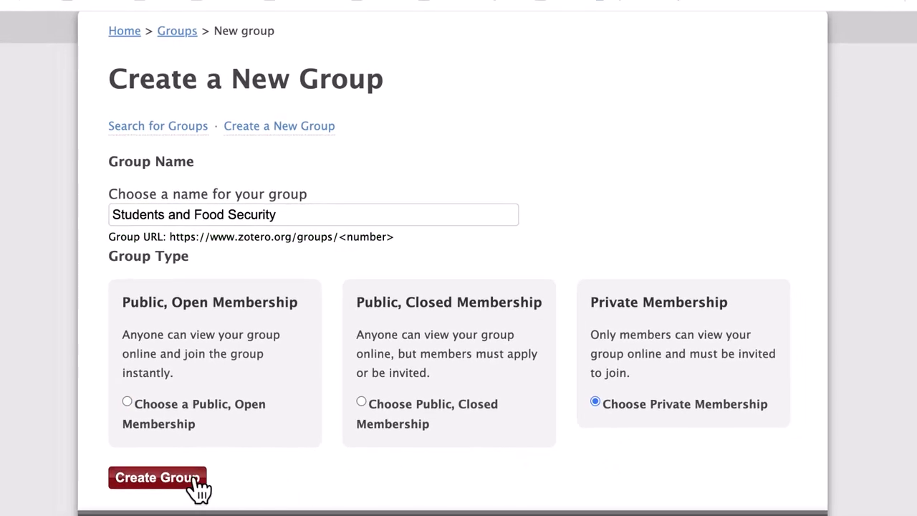
# Create the group and set File Editing to Only group admins.
pyautogui.click(147, 486)
pyautogui.scroll(-5, 394, 426)
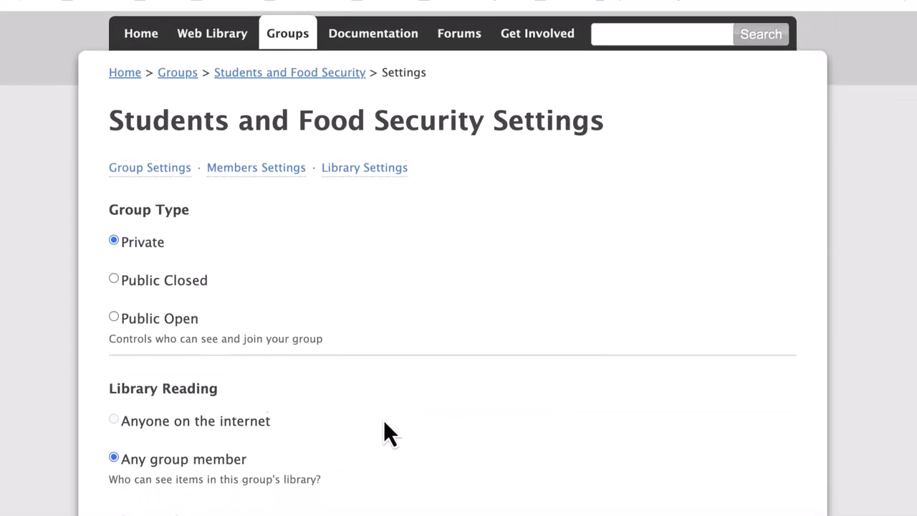
pyautogui.scroll(-1, 385, 423)
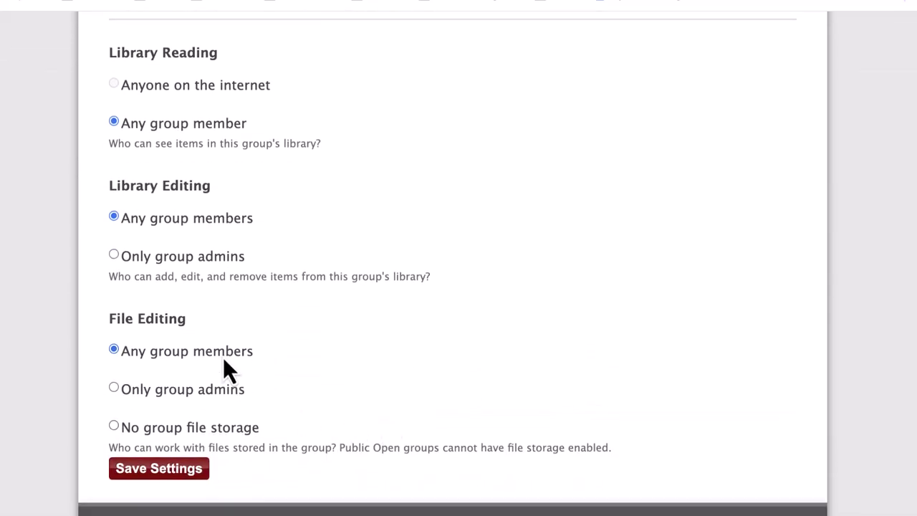
pyautogui.click(114, 388)
pyautogui.scroll(6, 299, 438)
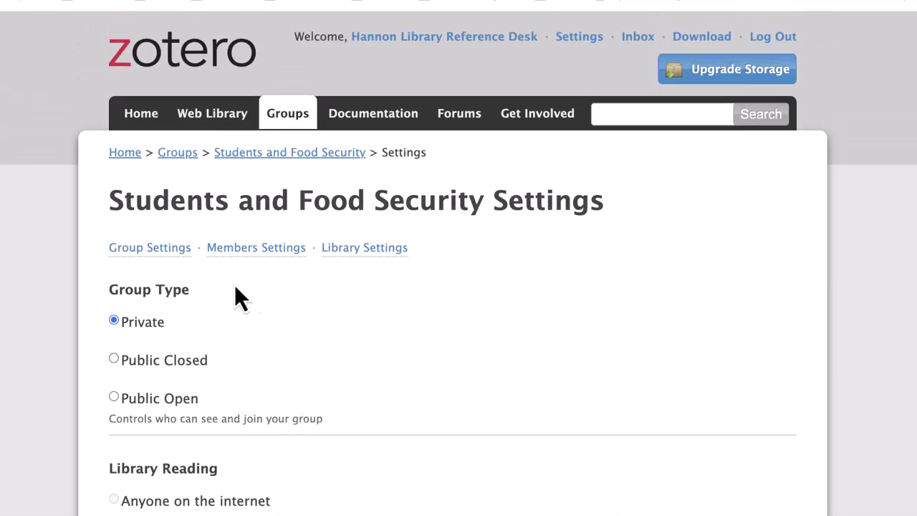
# Go to the group's Members Settings and bring up the Send More Invitations form.
pyautogui.click(212, 249)
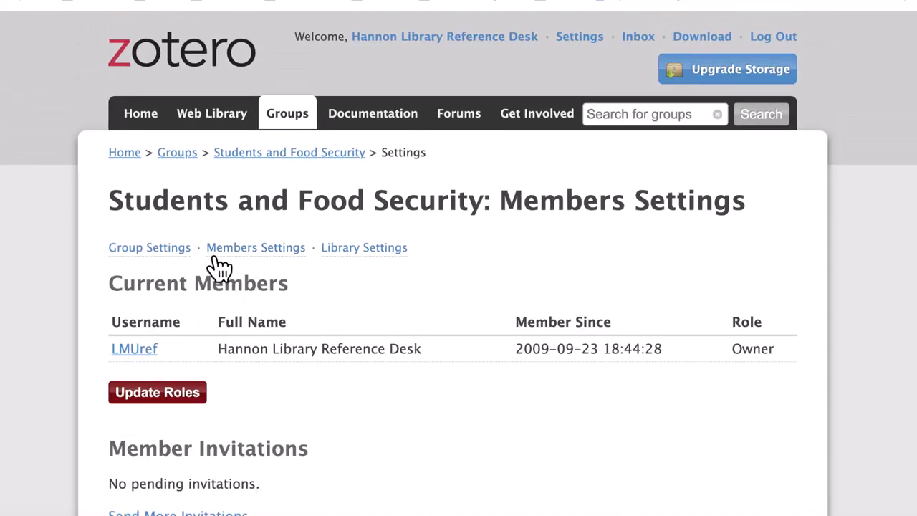
pyautogui.scroll(-3, 344, 337)
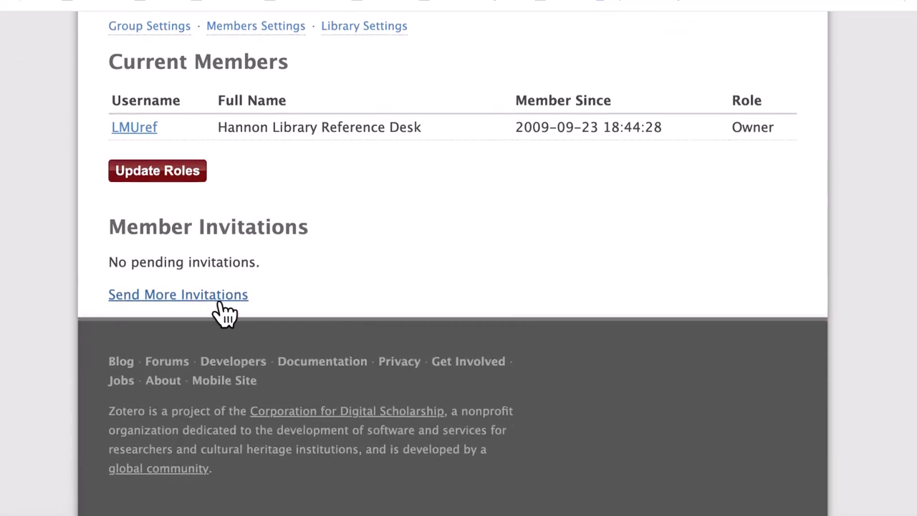
pyautogui.click(222, 305)
pyautogui.click(221, 305)
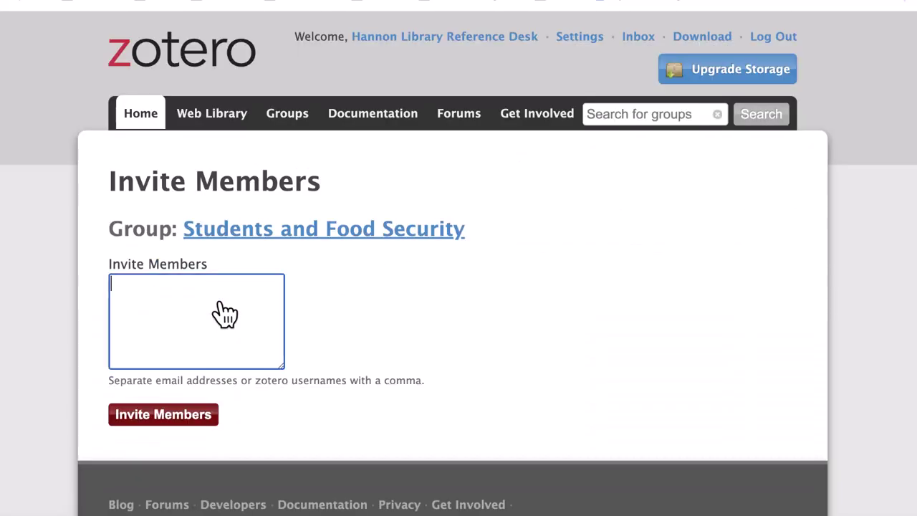
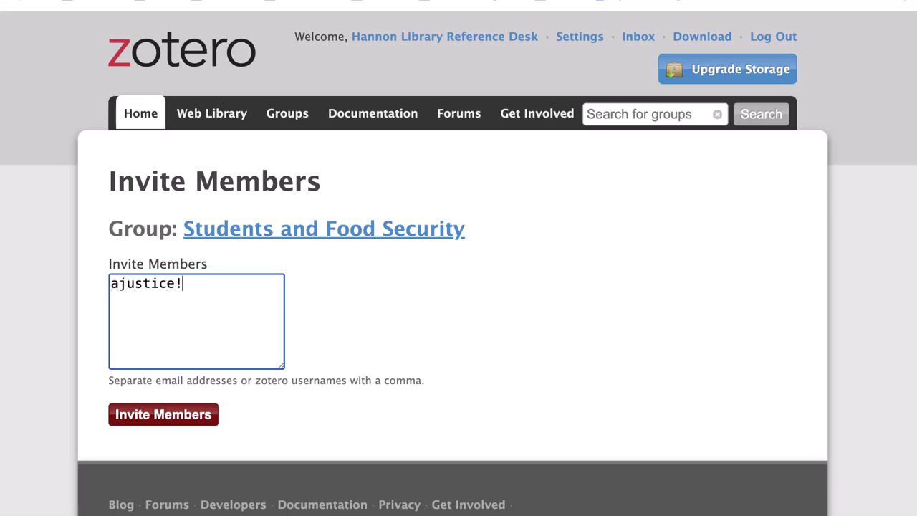
# Enter the colleague's e-mail address and send the invitation.
pyautogui.click(150, 424)
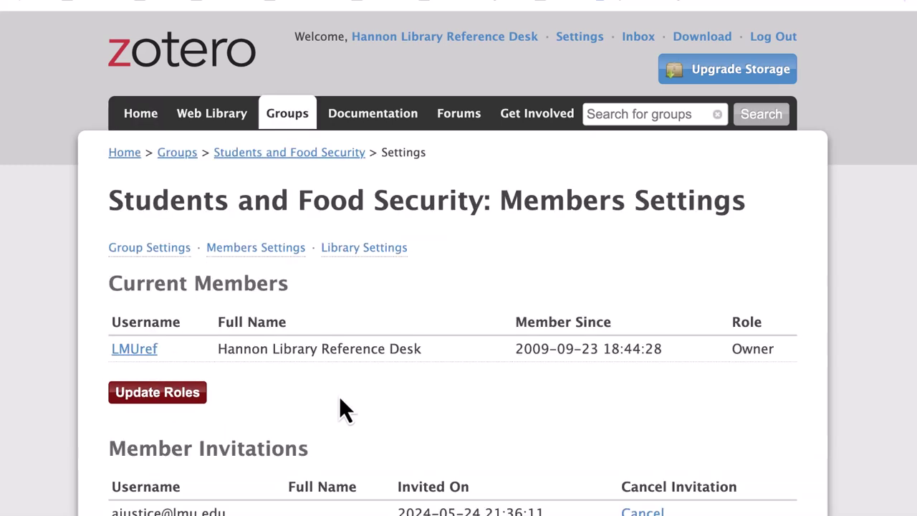
pyautogui.scroll(-3, 340, 399)
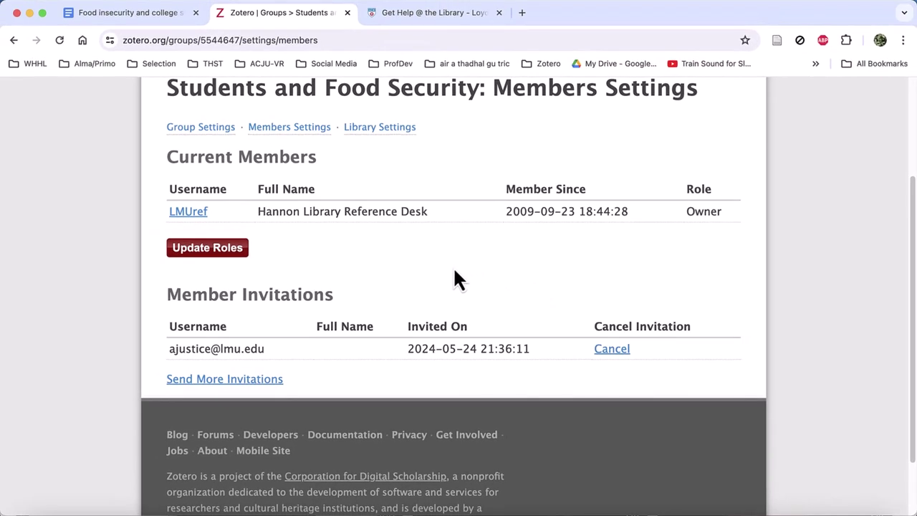
pyautogui.scroll(2, 431, 279)
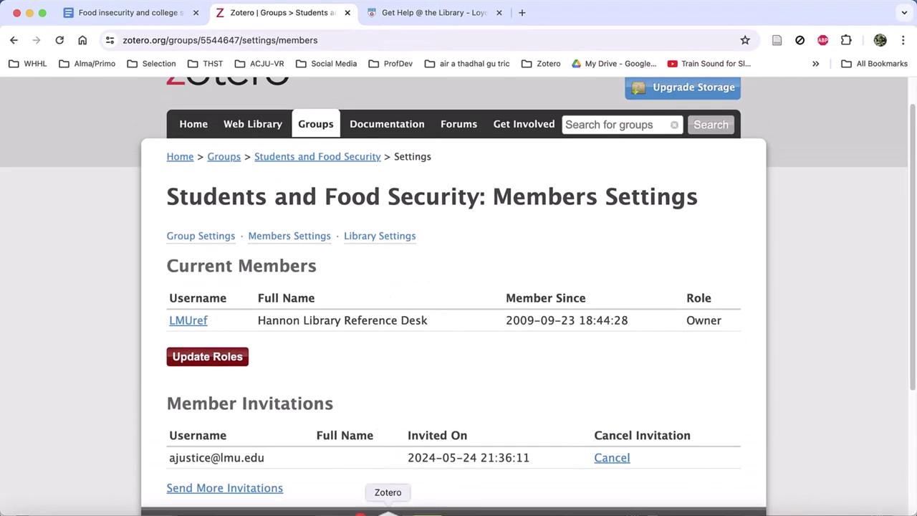
# In Zotero desktop, sync with zotero.org and expand the Students and Food Security group.
pyautogui.click(382, 500)
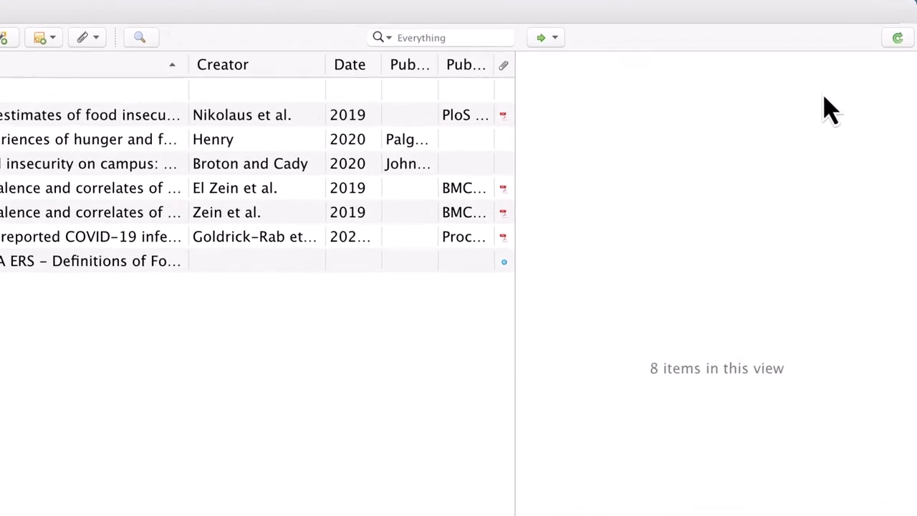
pyautogui.click(895, 46)
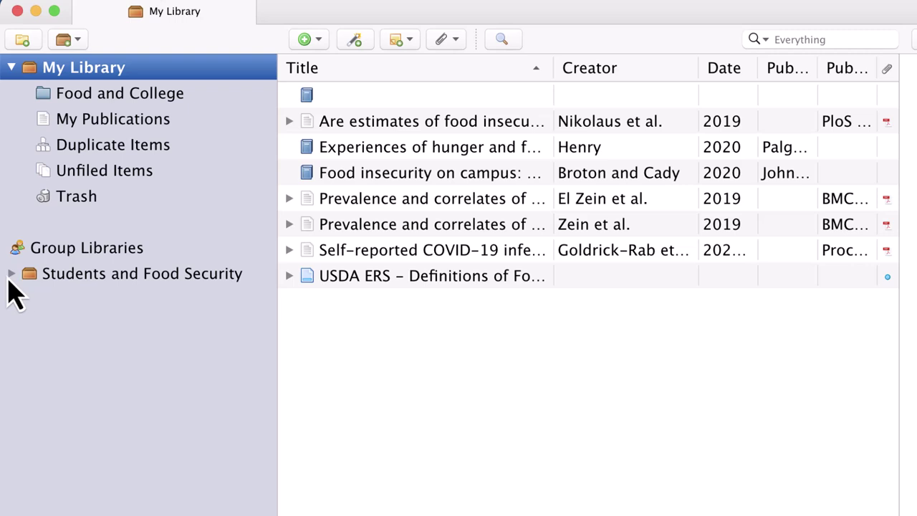
pyautogui.click(12, 274)
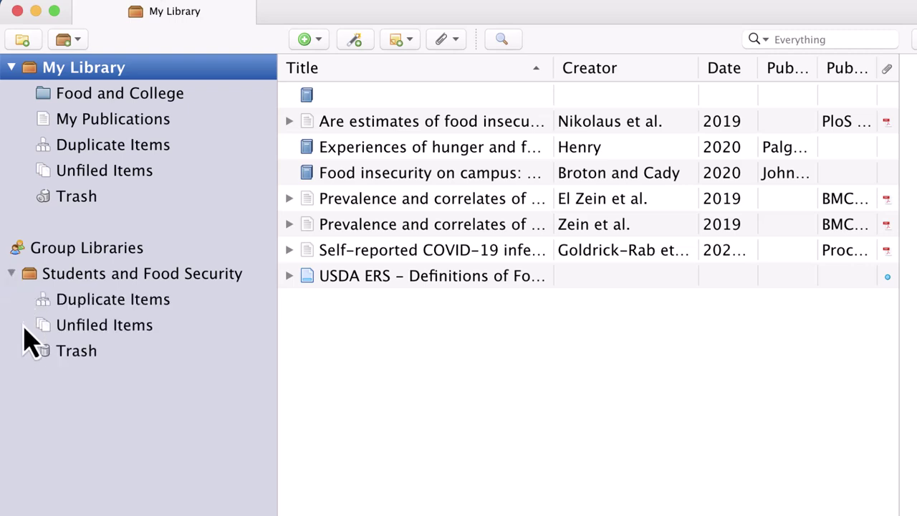